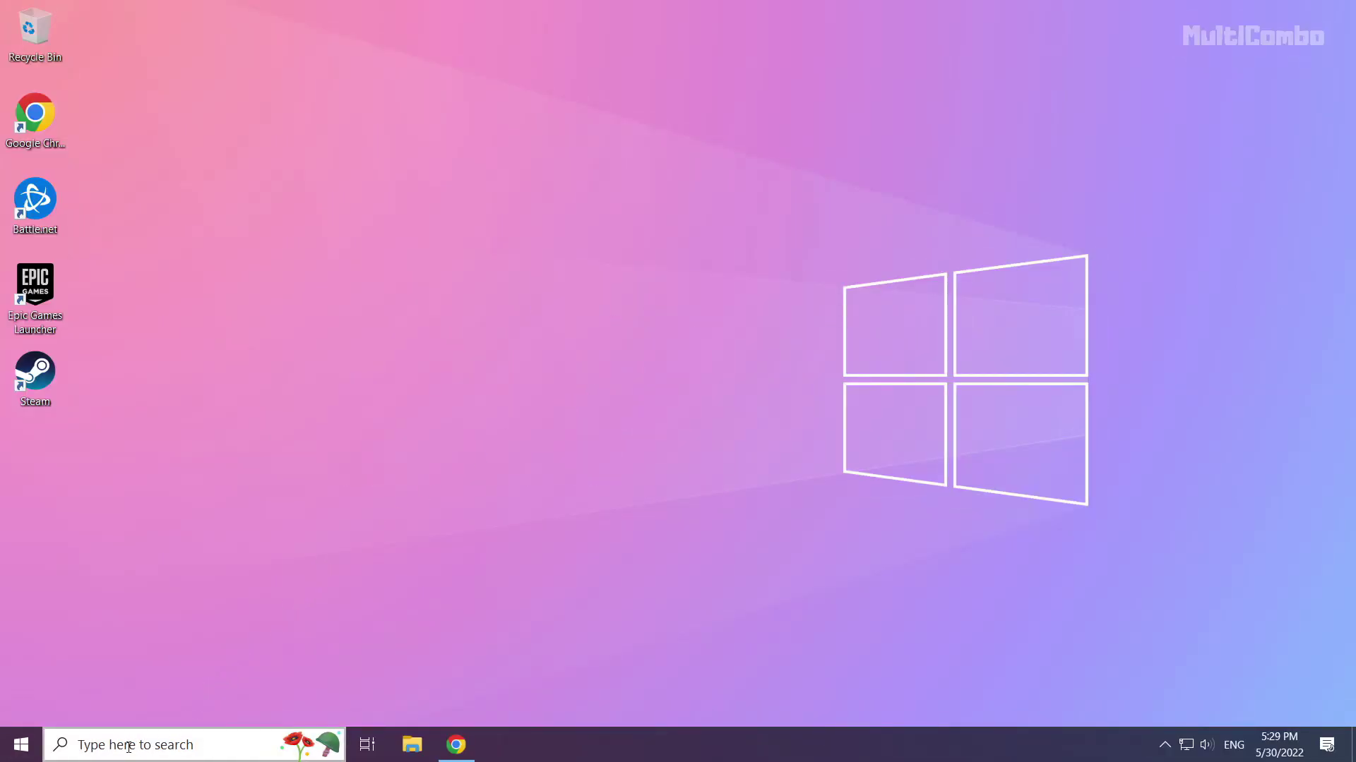
Search Windows for 'device manager'.
left_click(164, 745)
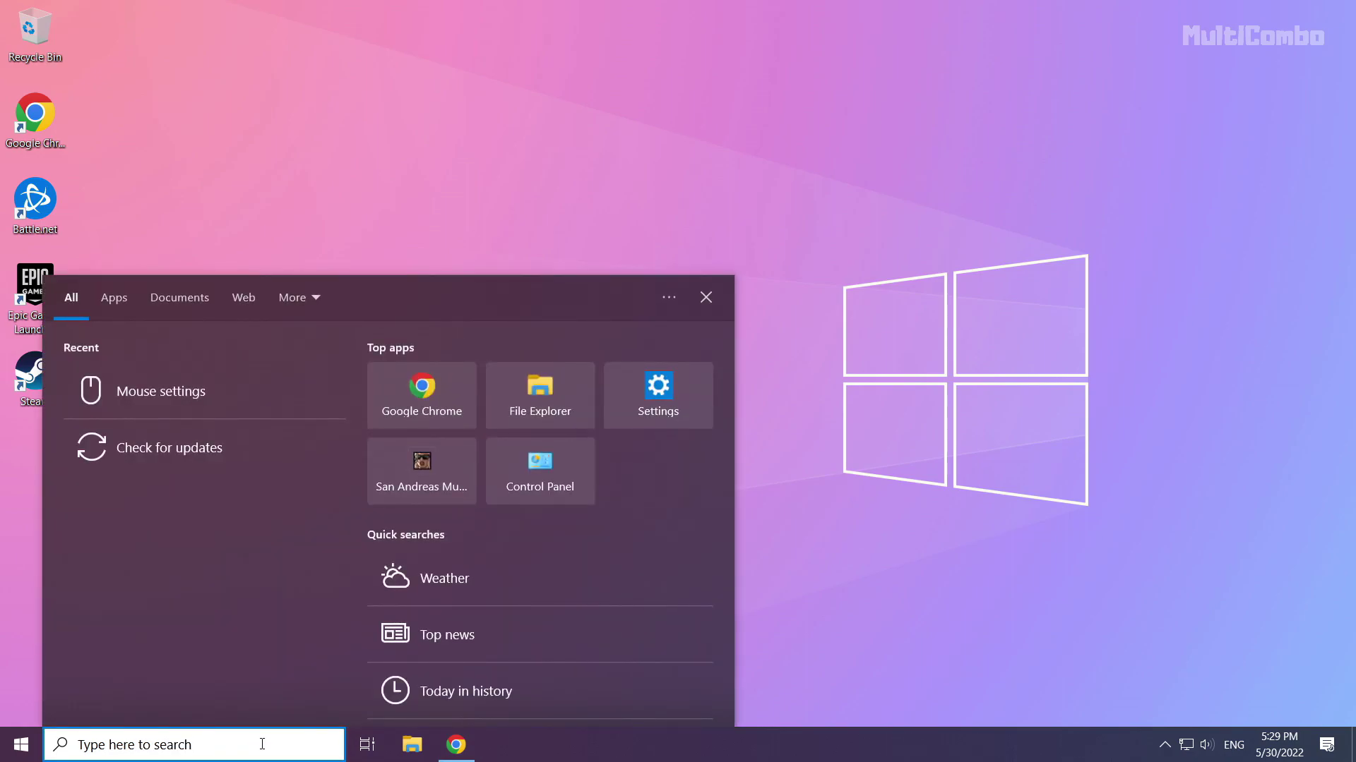
type("devic")
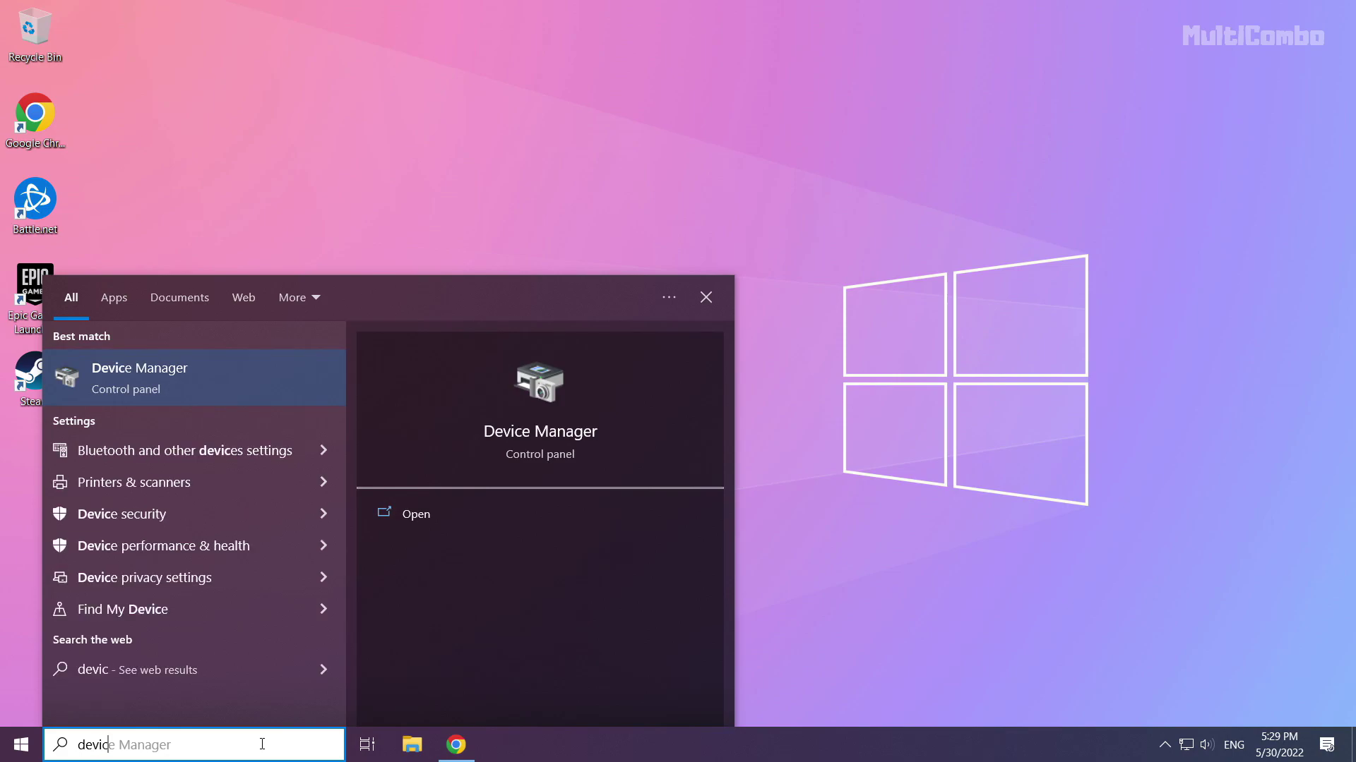
type("e mana")
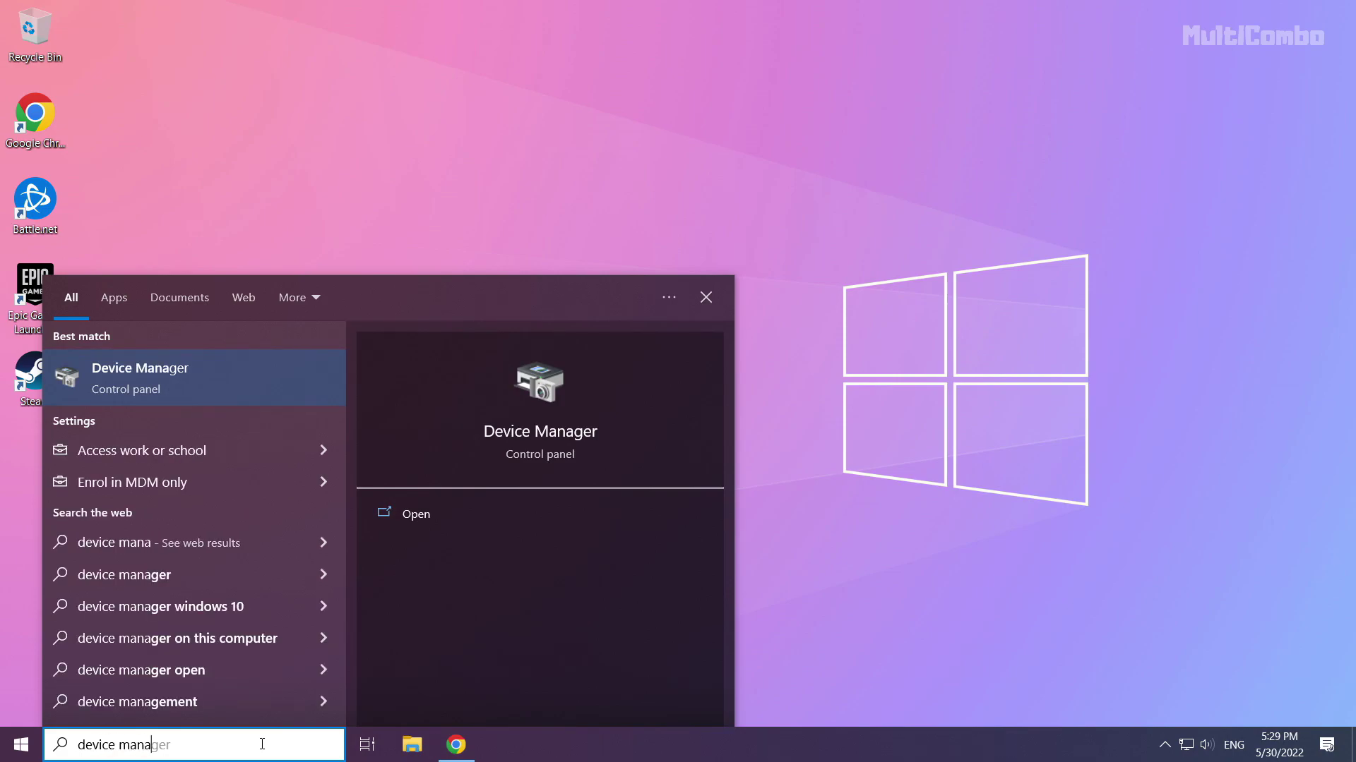
type("ger")
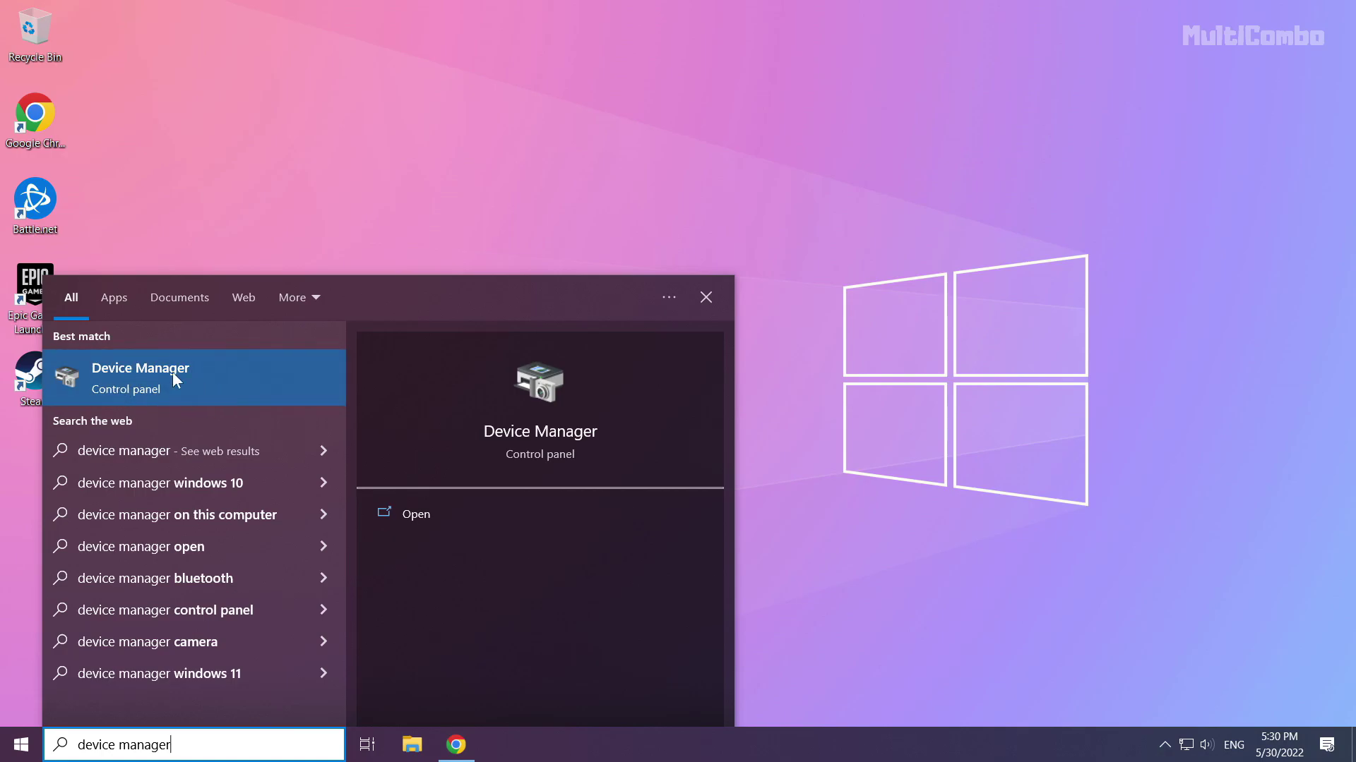
Open Device Manager, centre it, and expand Display adapters to select the NVIDIA GeForce GTX 1050 Ti.
left_click(155, 377)
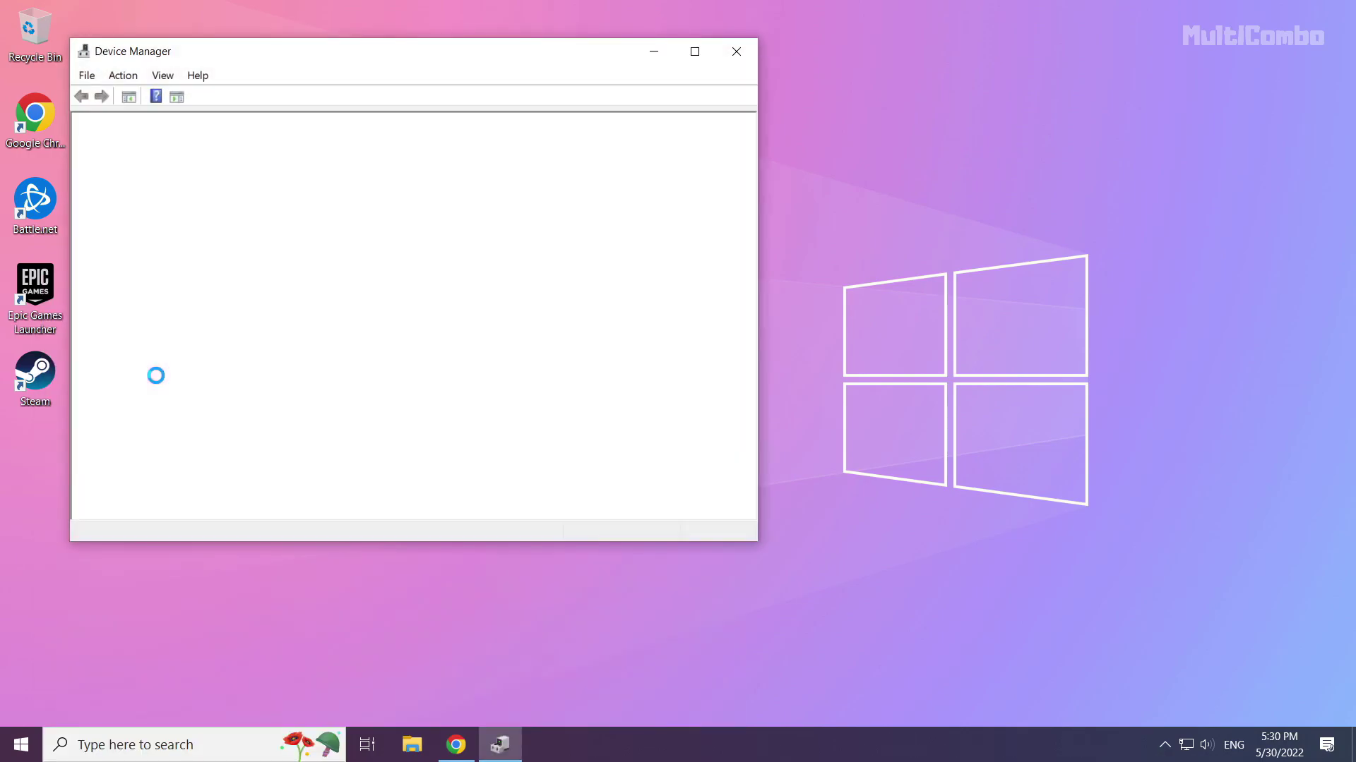
left_click_drag(315, 59, 574, 130)
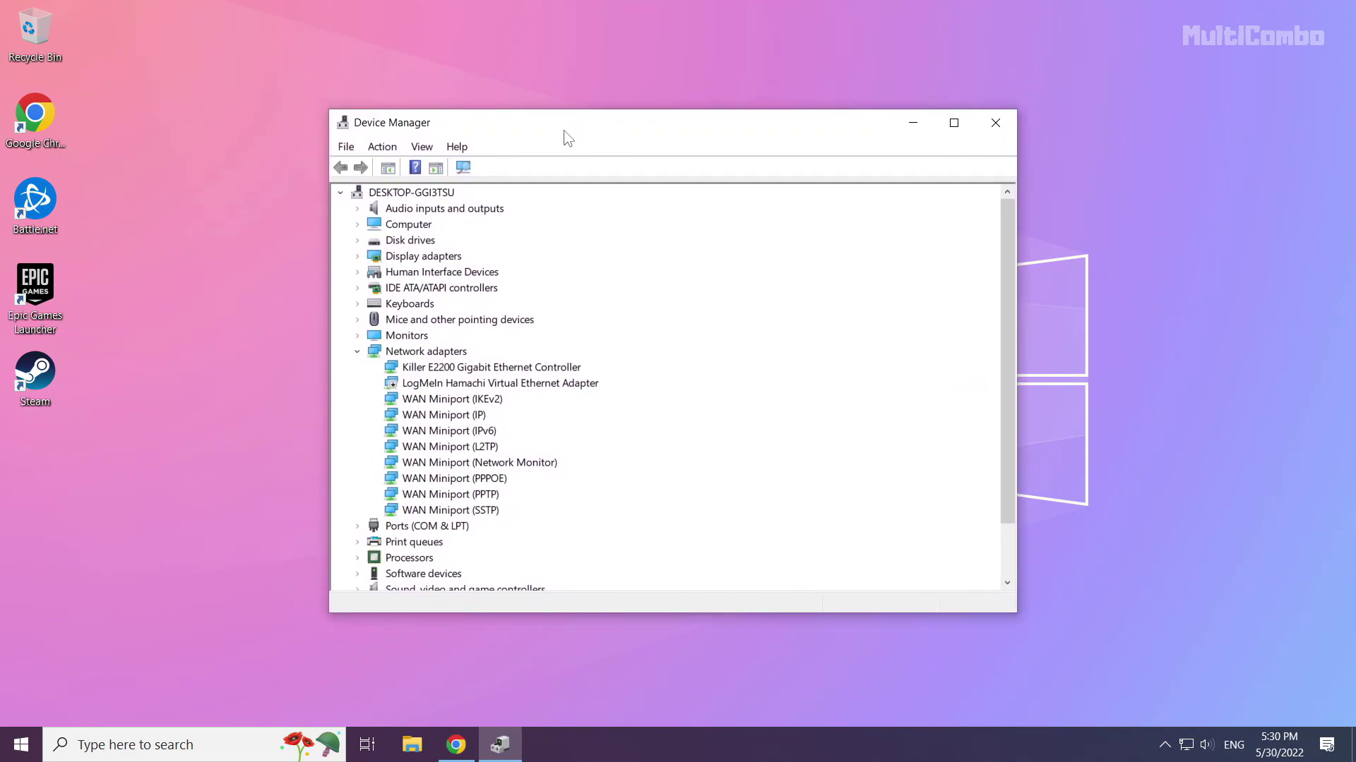
left_click(377, 257)
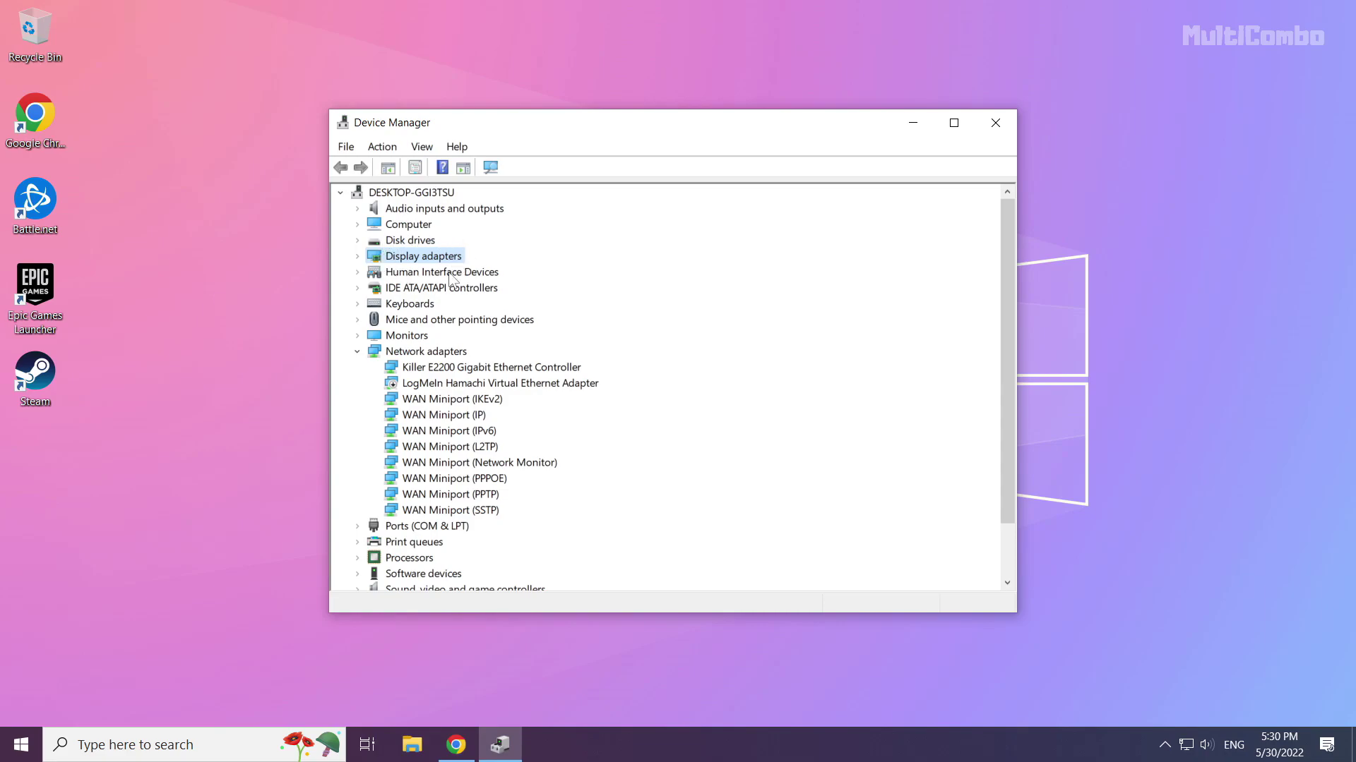
left_click(357, 257)
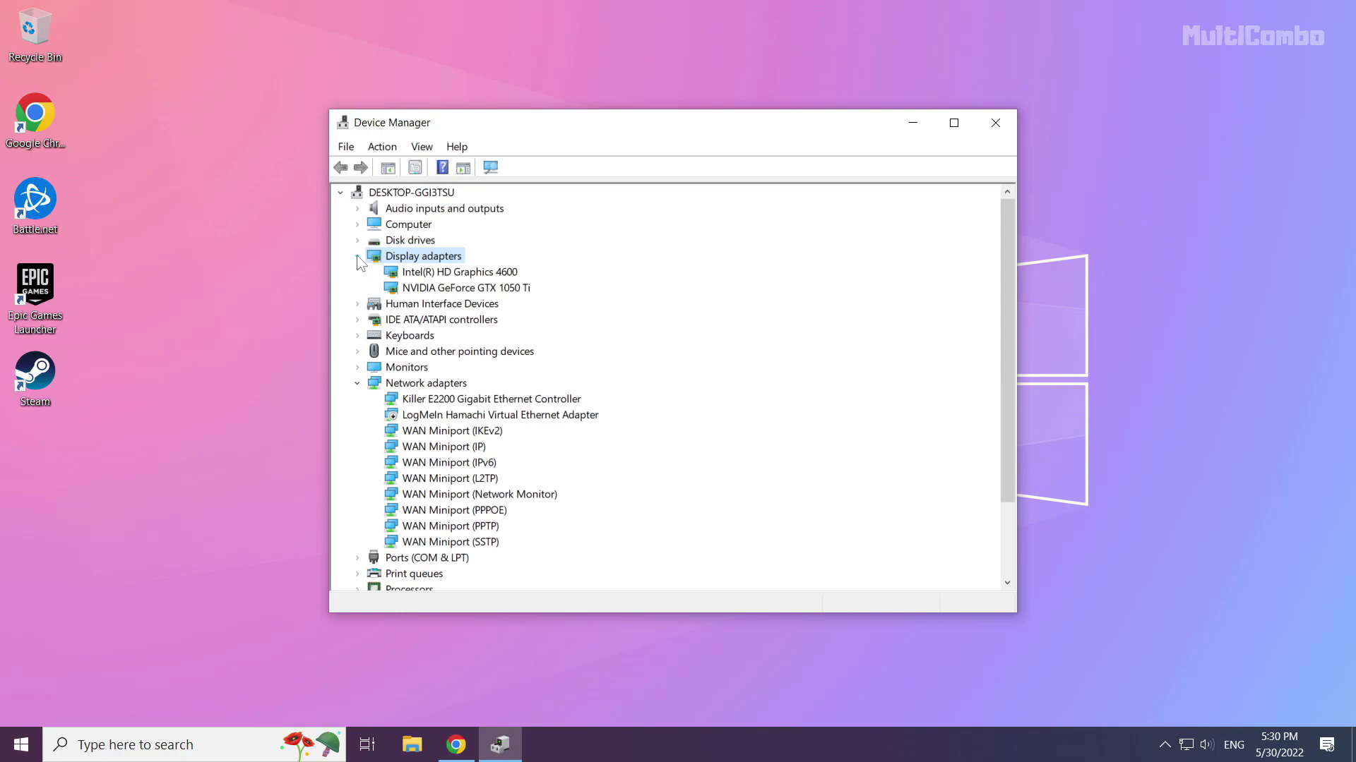
left_click(437, 289)
left_click(444, 274)
left_click(441, 289)
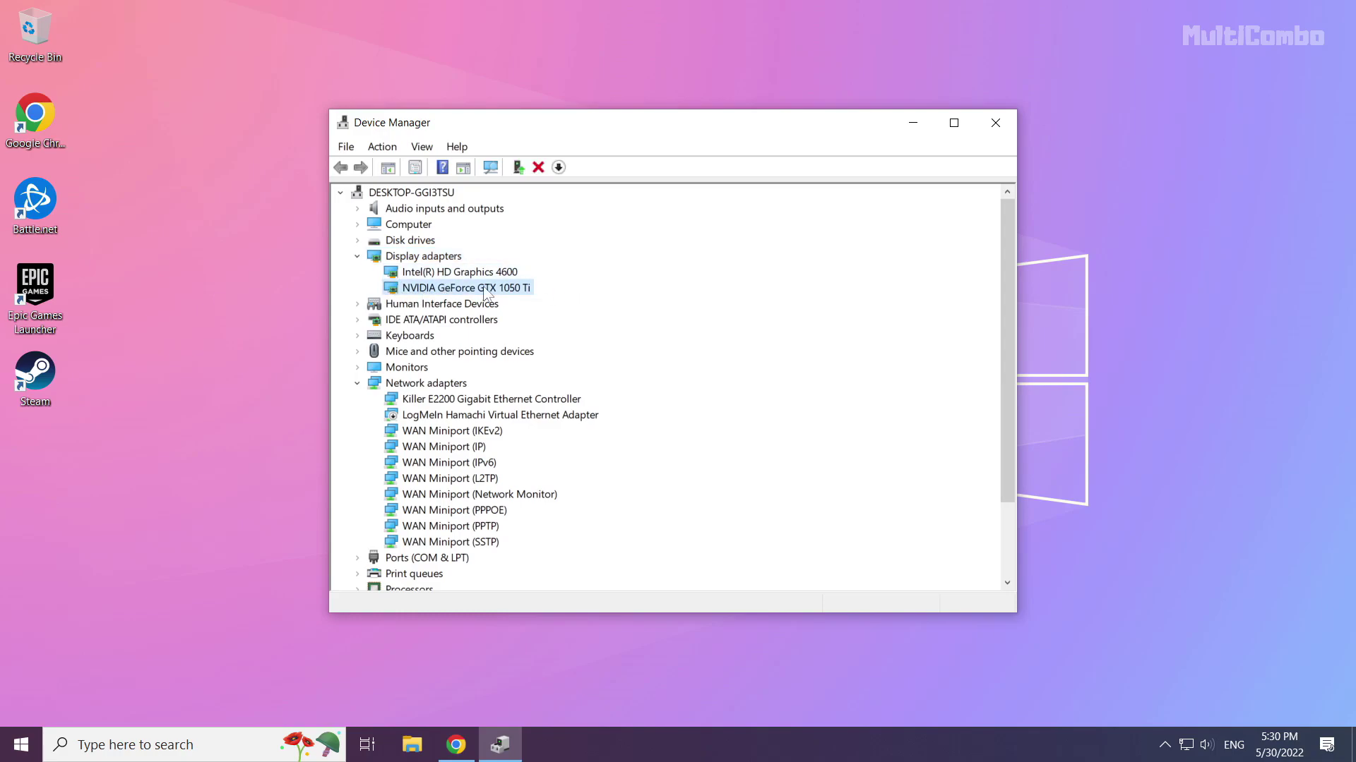
Search automatically for an NVIDIA GeForce GTX 1050 Ti driver update; the best is already installed.
right_click(442, 289)
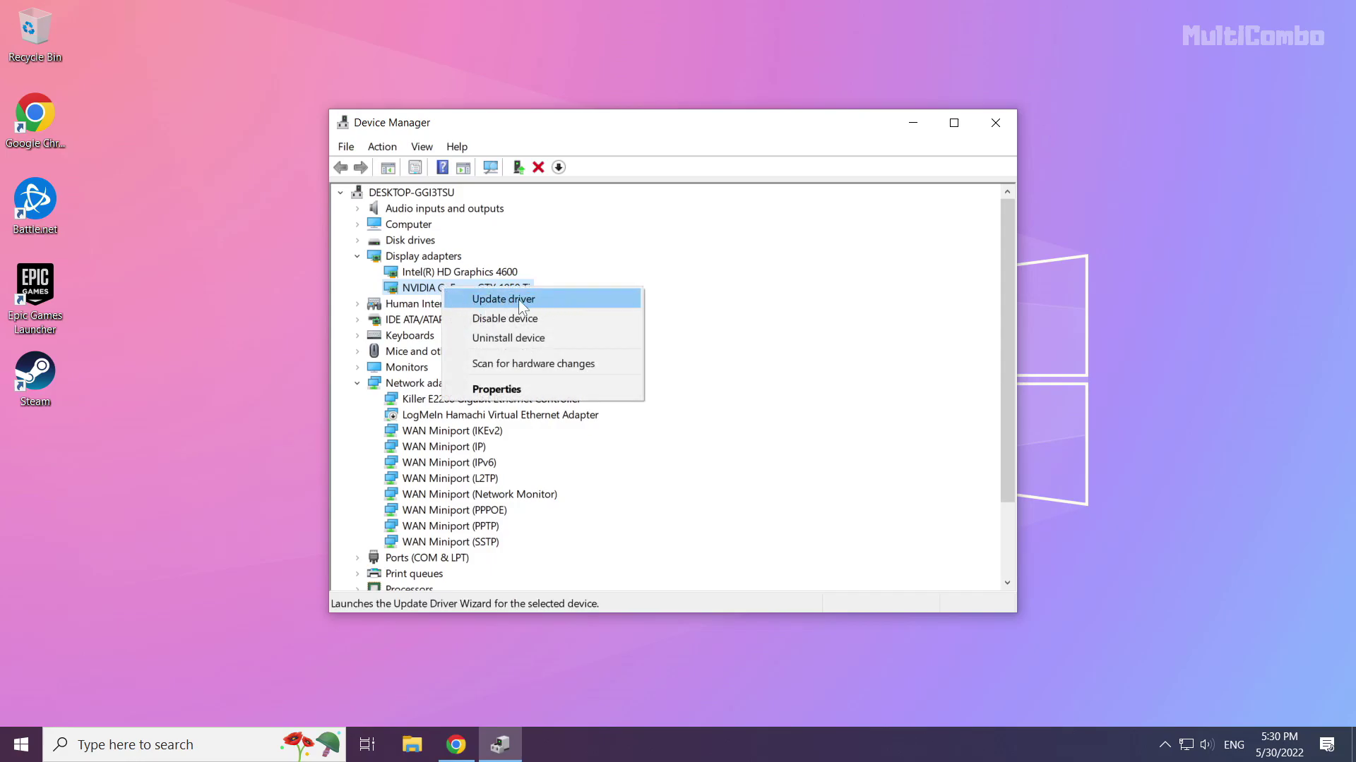
left_click(503, 299)
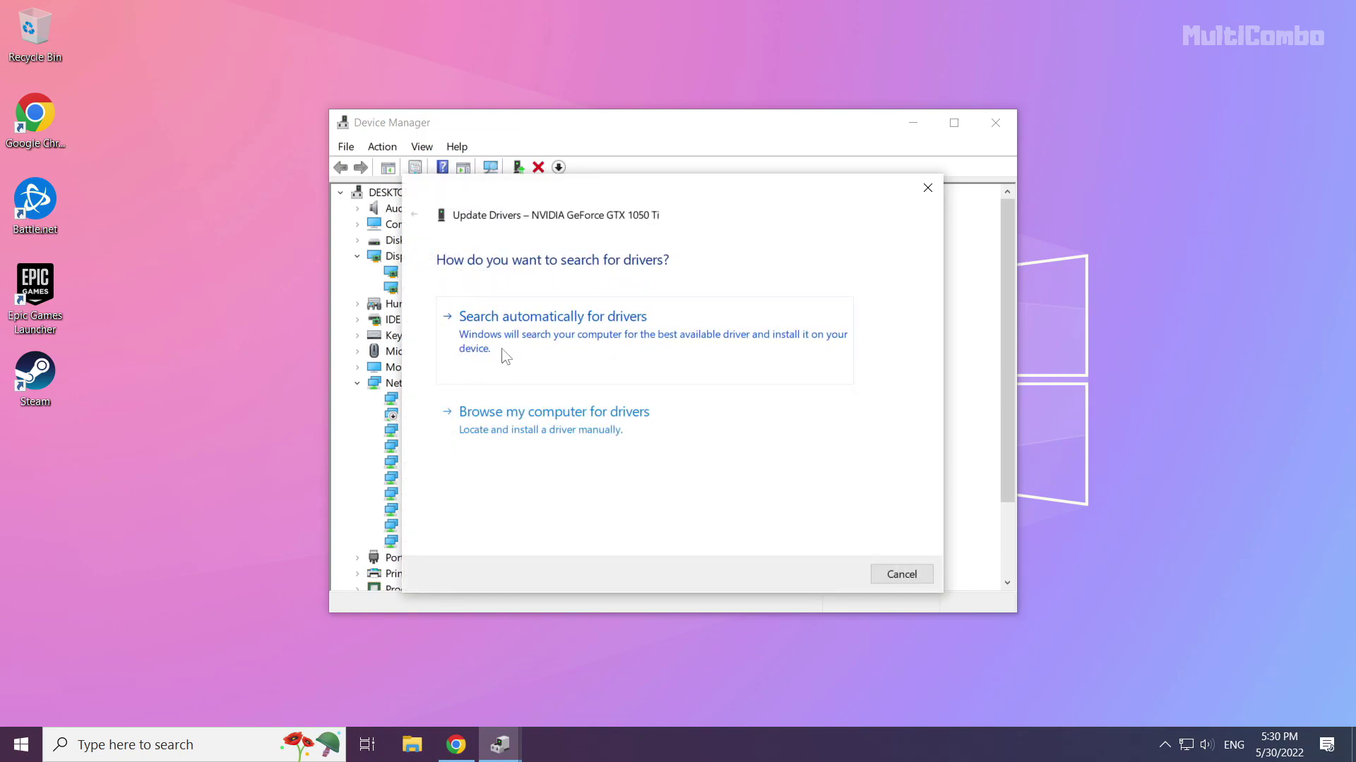
left_click(605, 353)
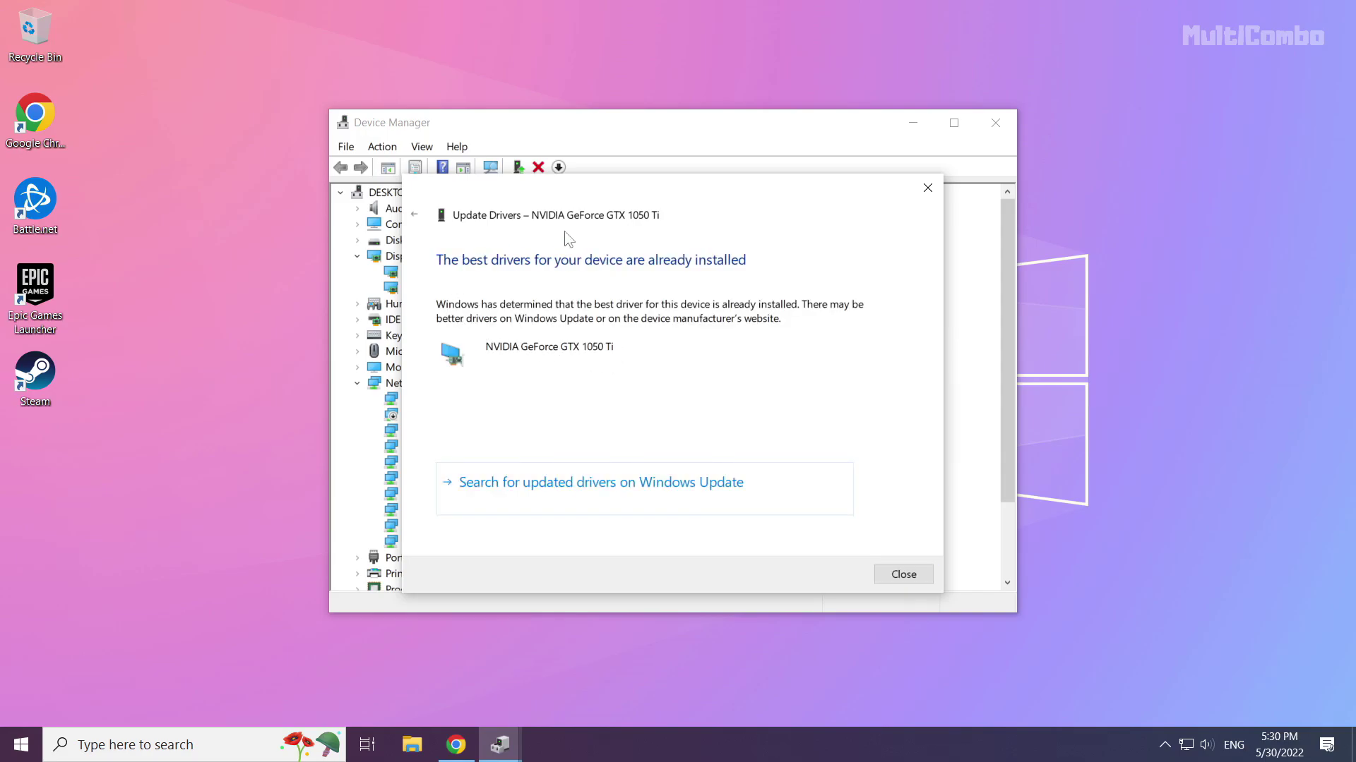
left_click(903, 574)
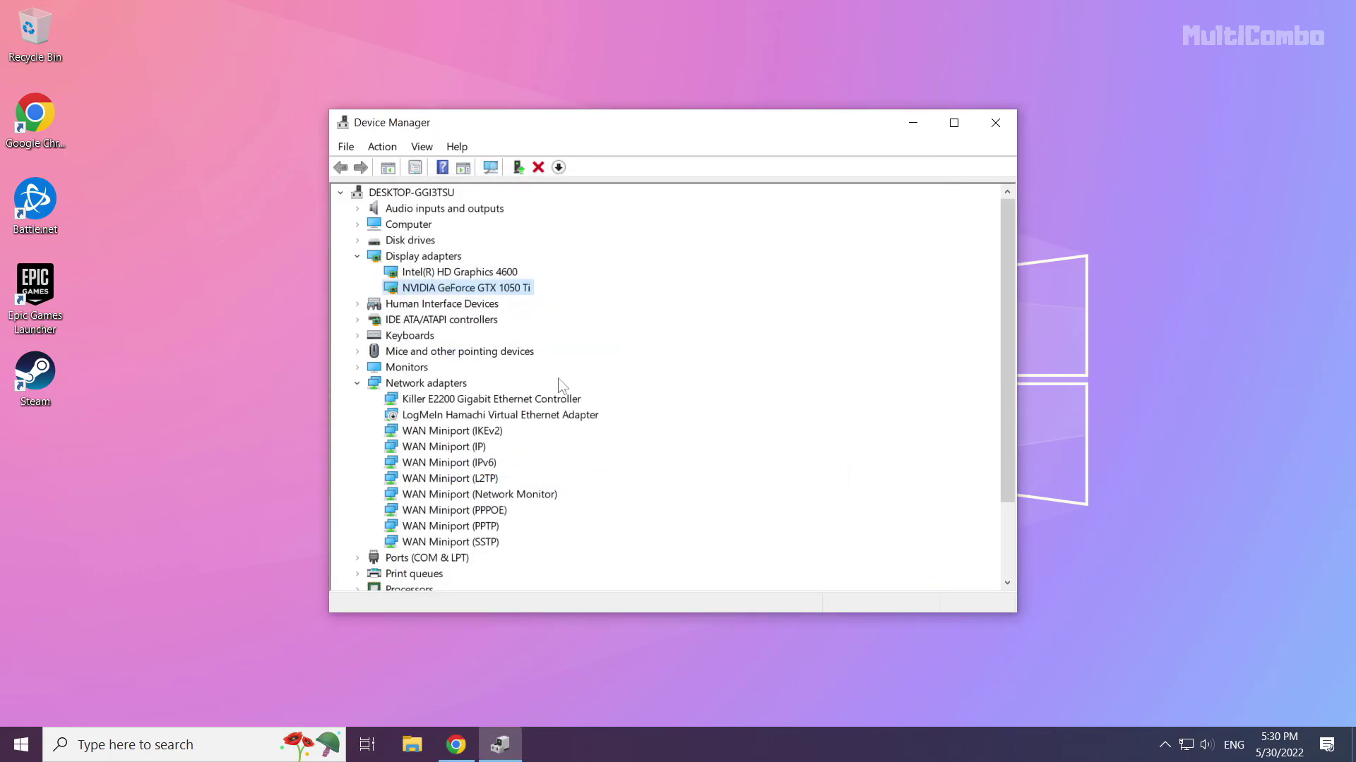
Search automatically for an Intel(R) HD Graphics 4600 driver update; the best is already installed.
left_click(425, 274)
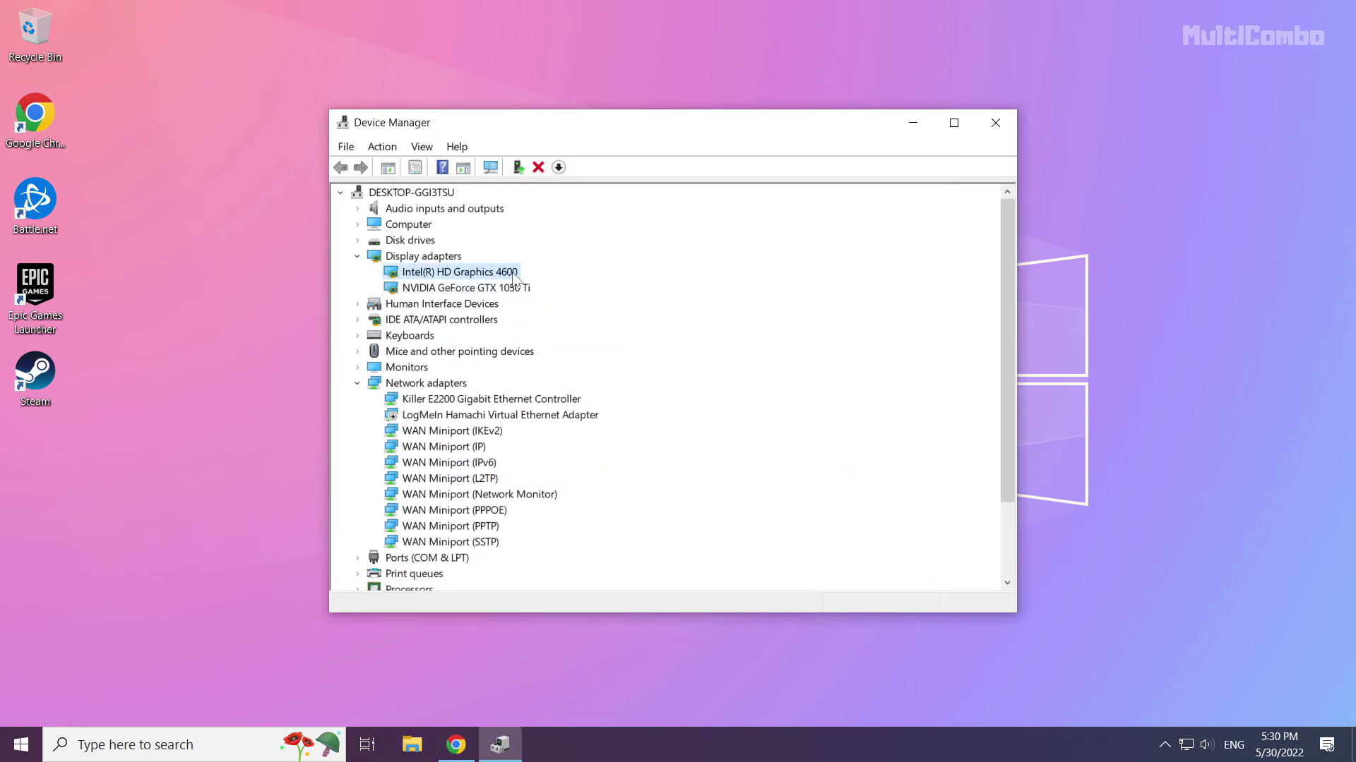
right_click(458, 276)
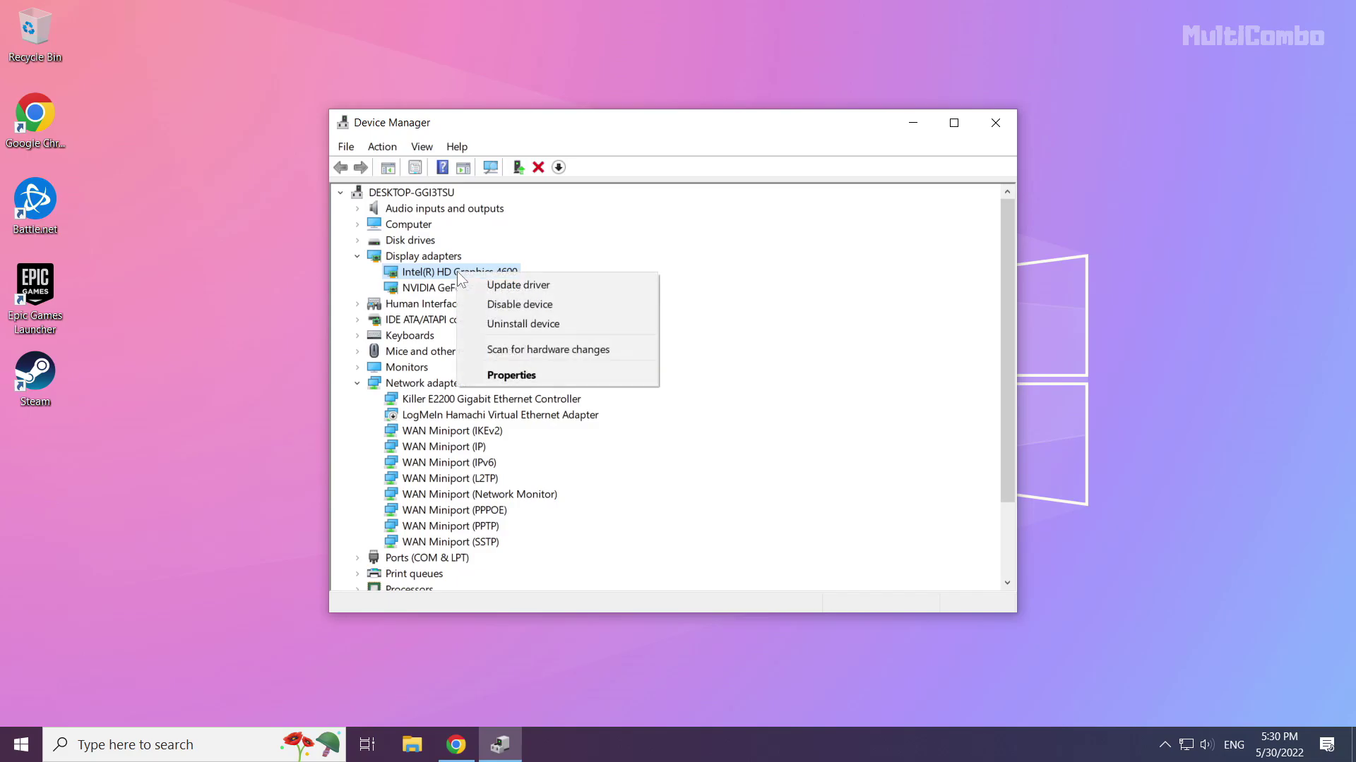
left_click(567, 287)
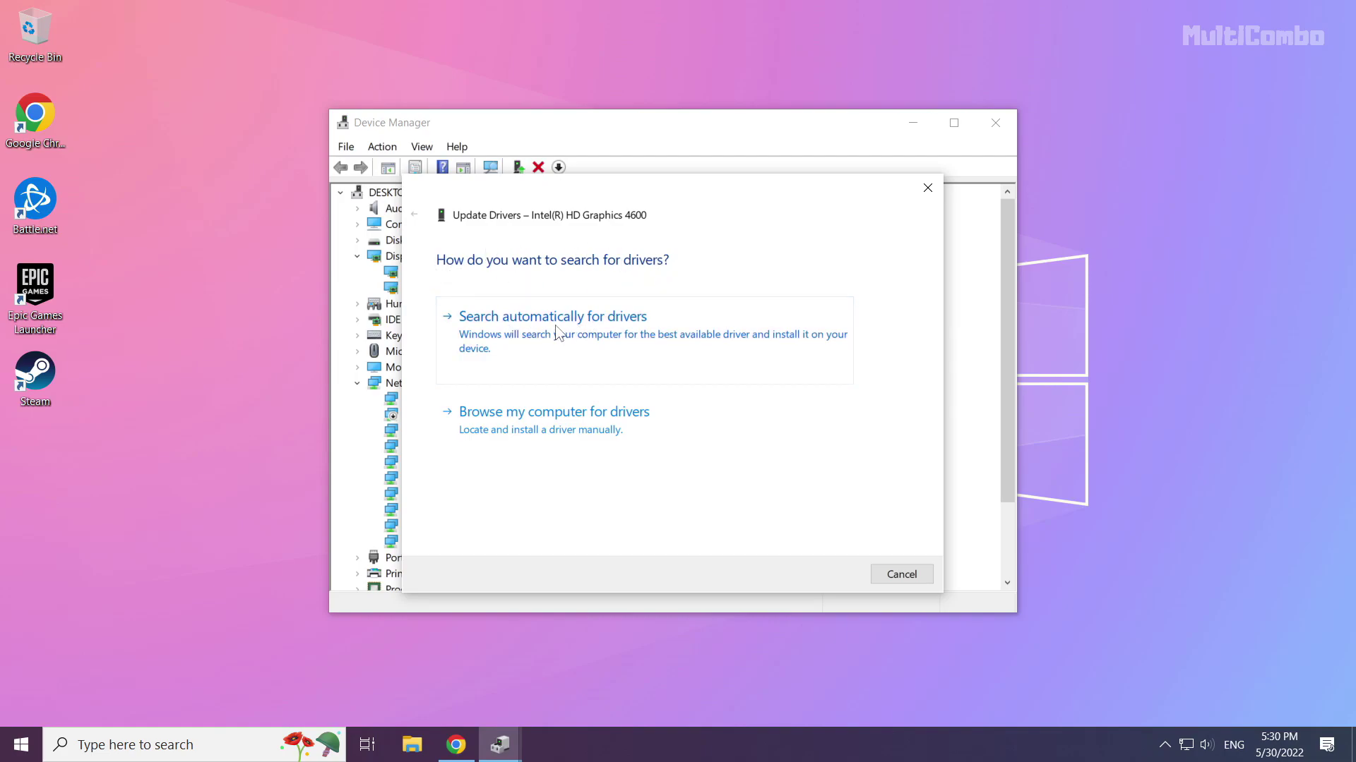
left_click(562, 361)
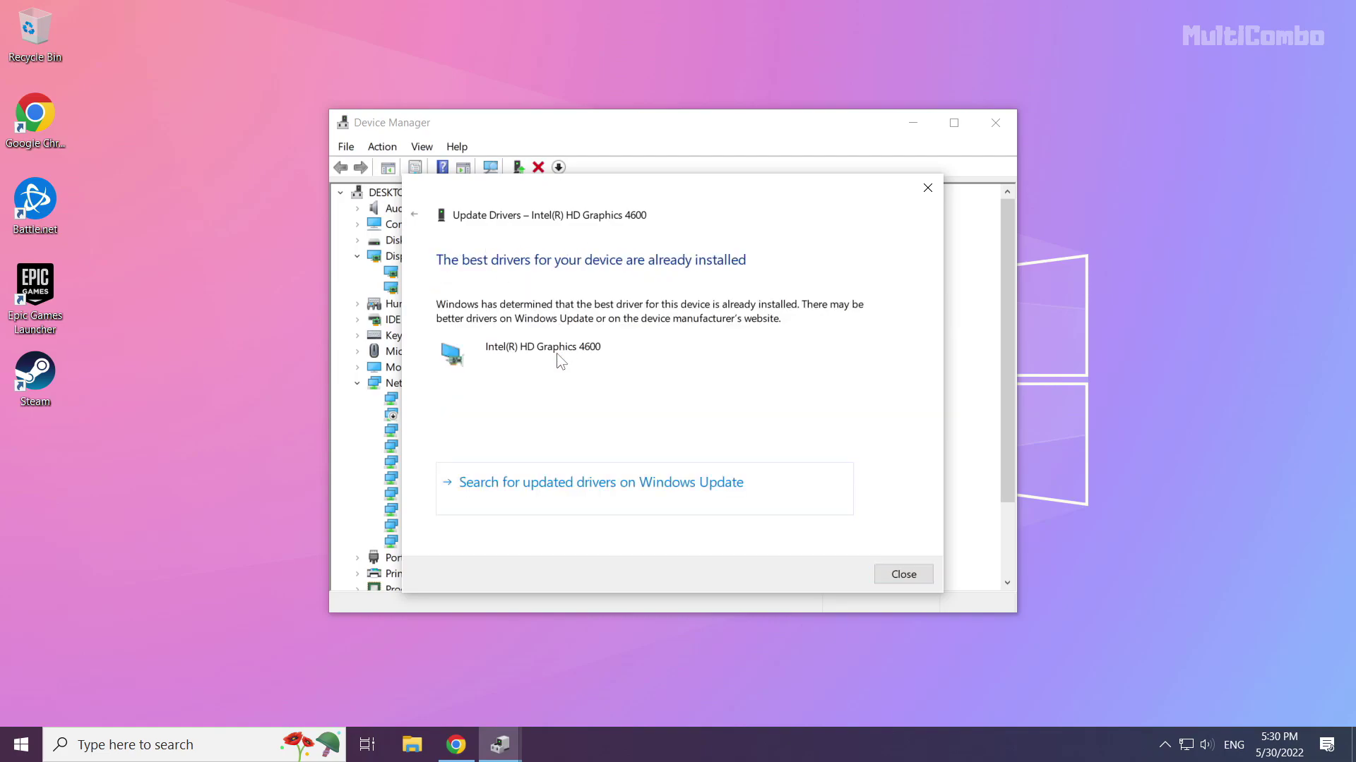
left_click(909, 575)
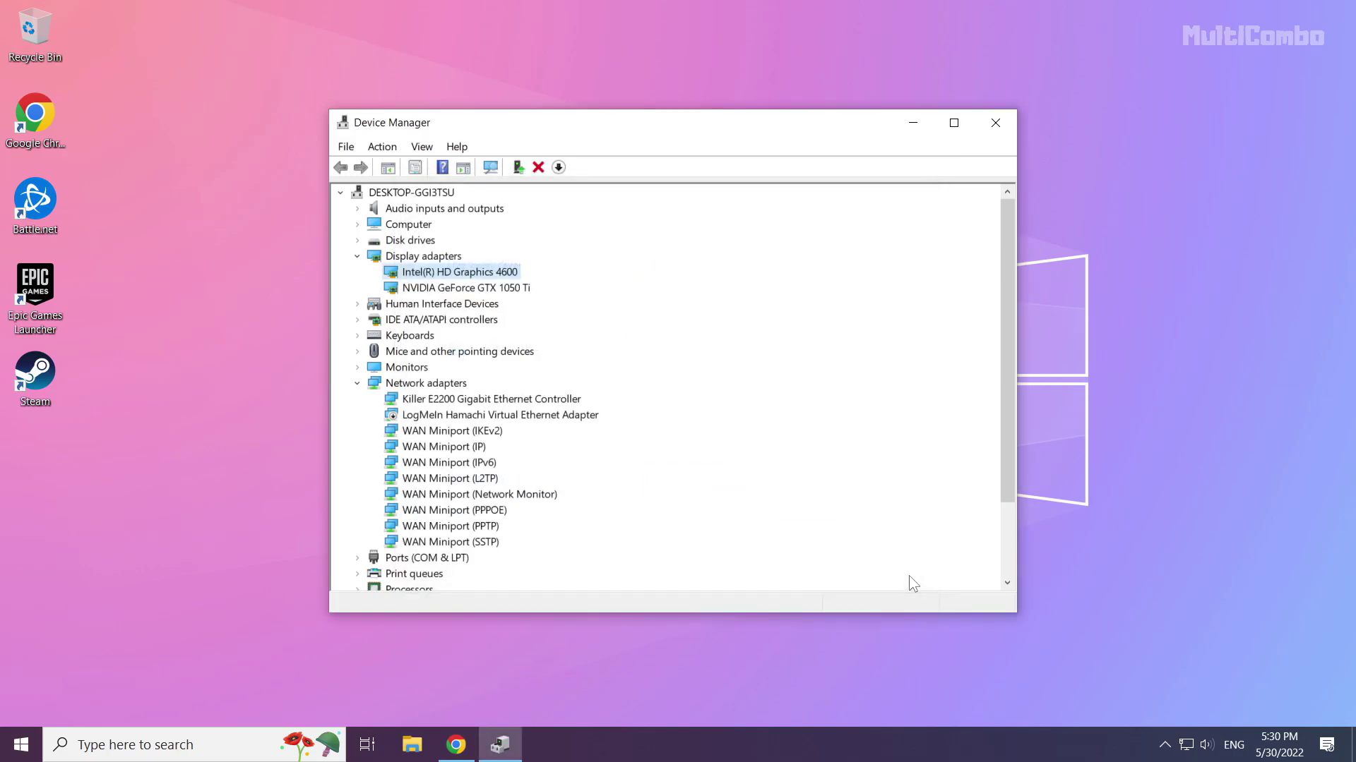
Close Device Manager and search Windows for 'update'.
left_click(995, 124)
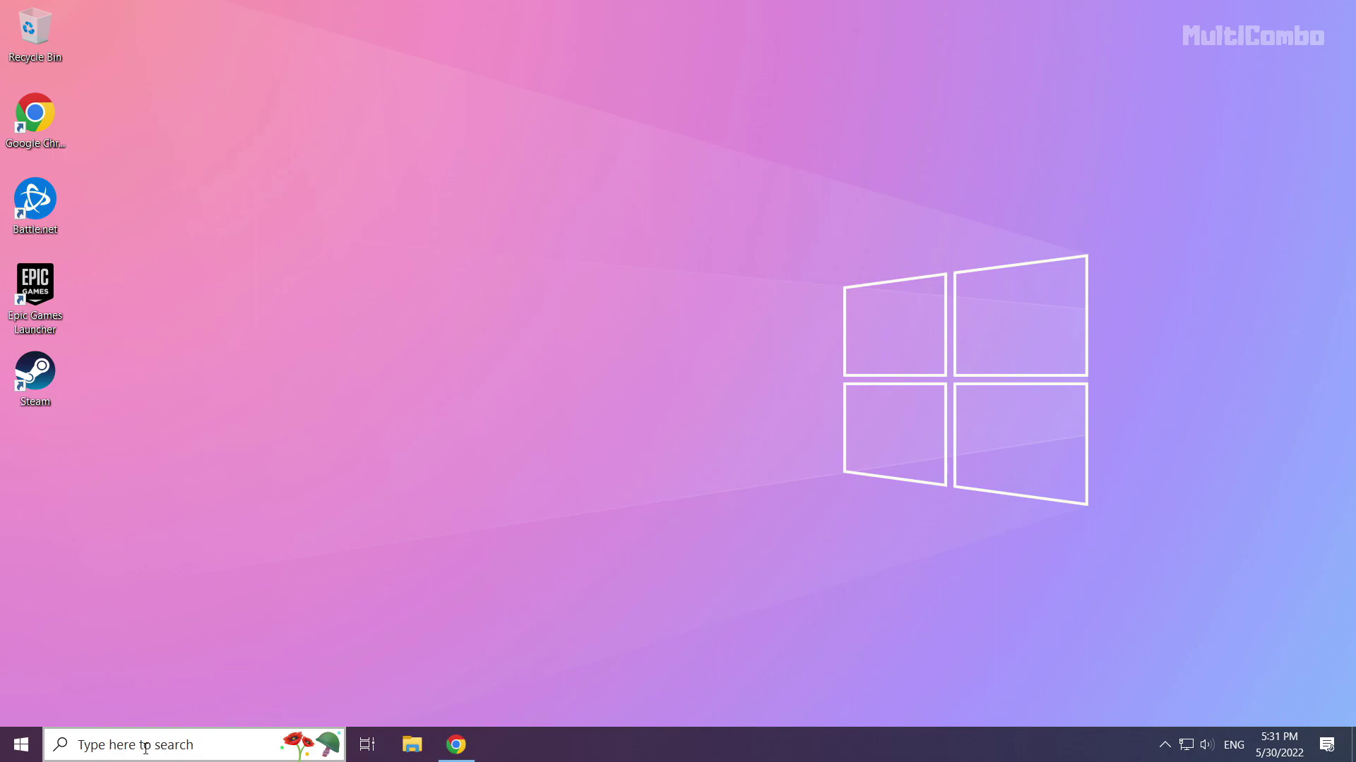
left_click(166, 746)
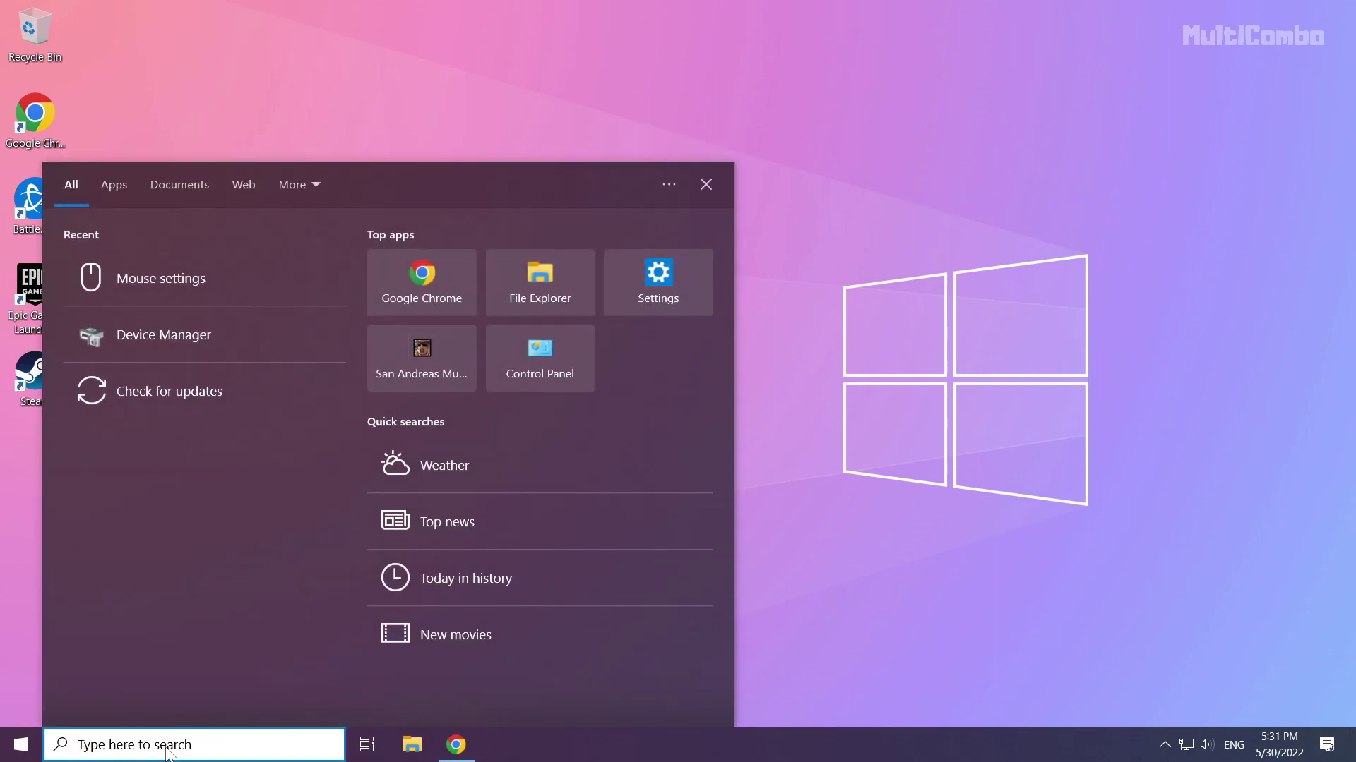
type("update")
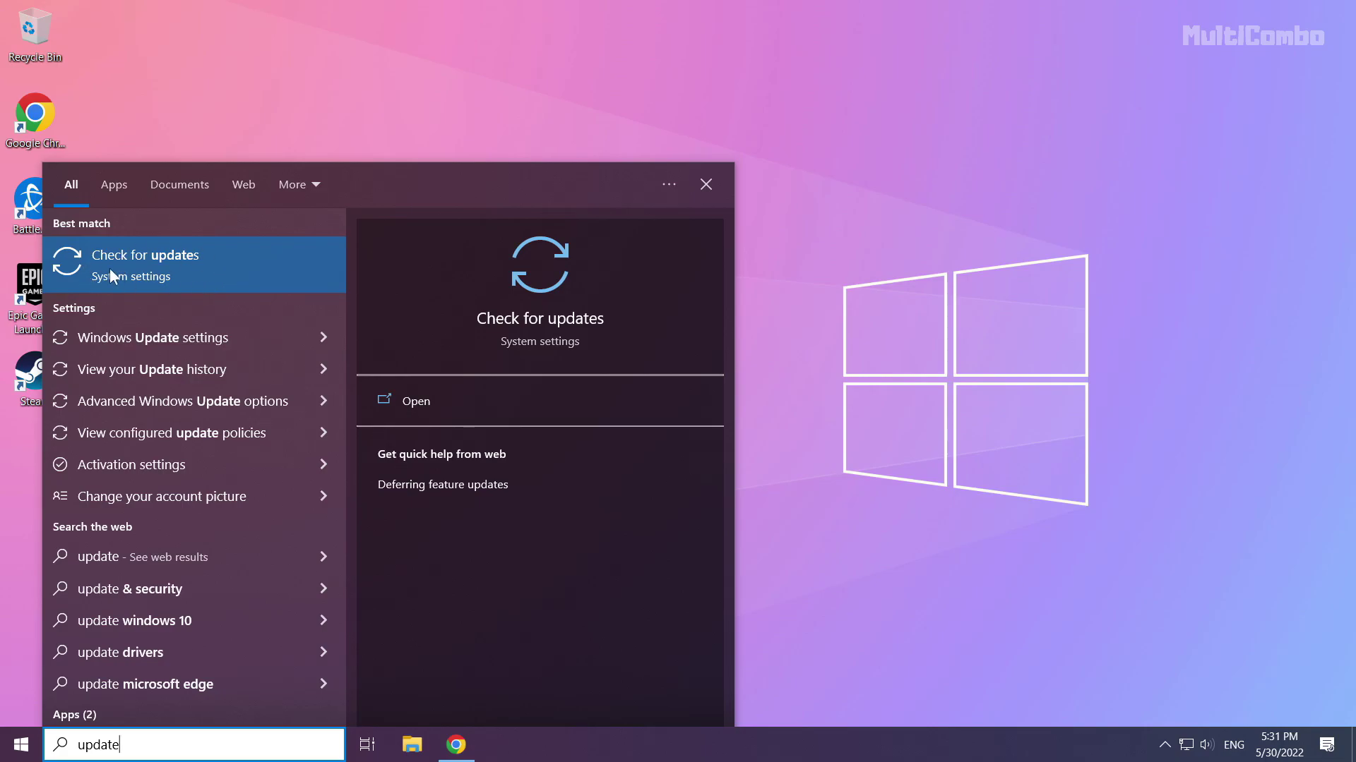
Check Windows Update, which reports 'You're up to date', then close Settings.
left_click(187, 265)
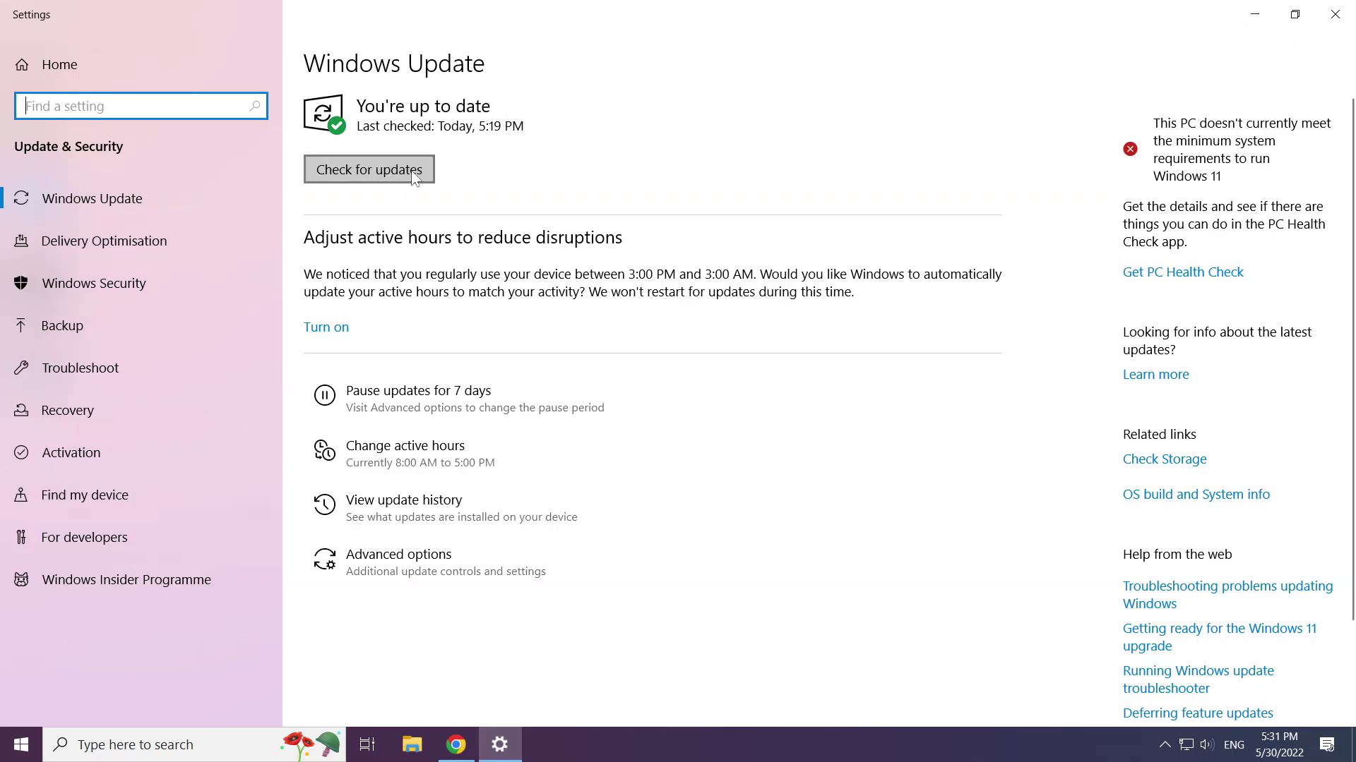
left_click(371, 168)
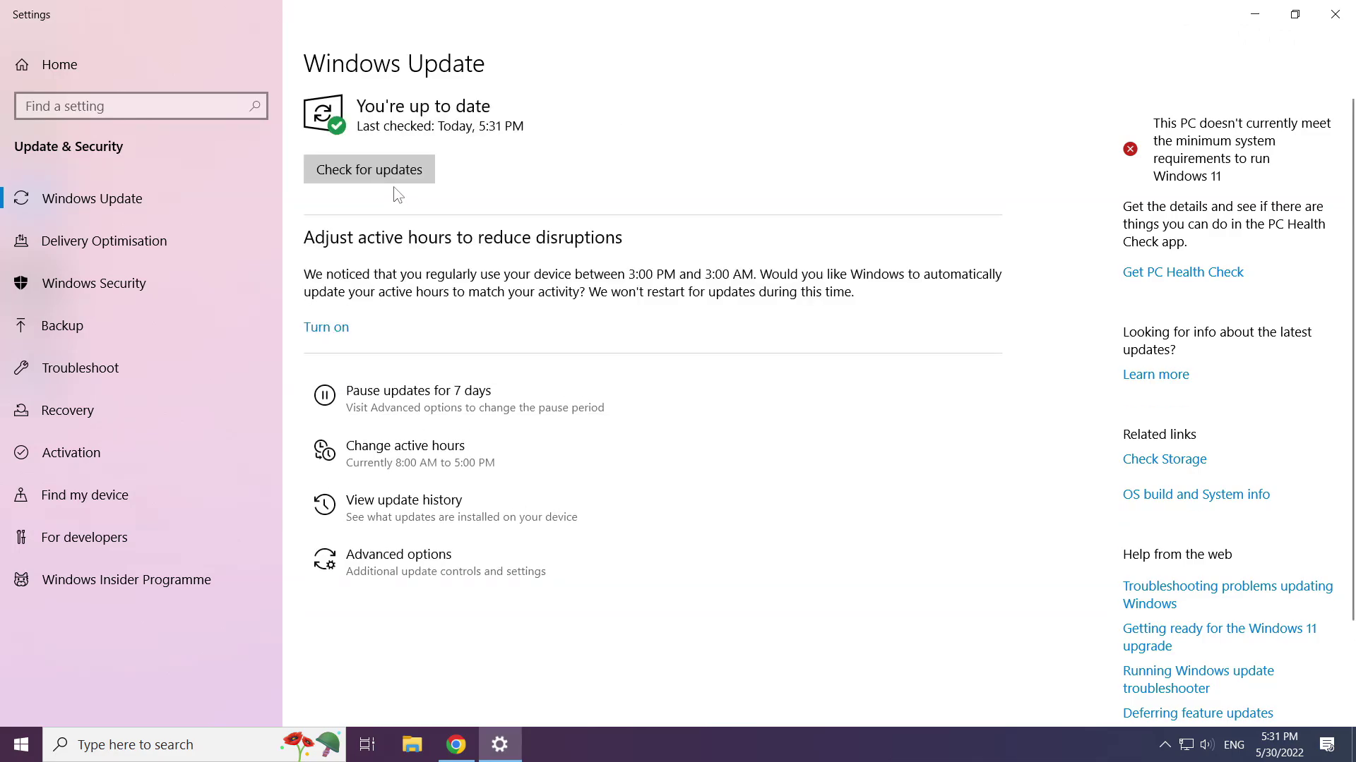
left_click(1336, 16)
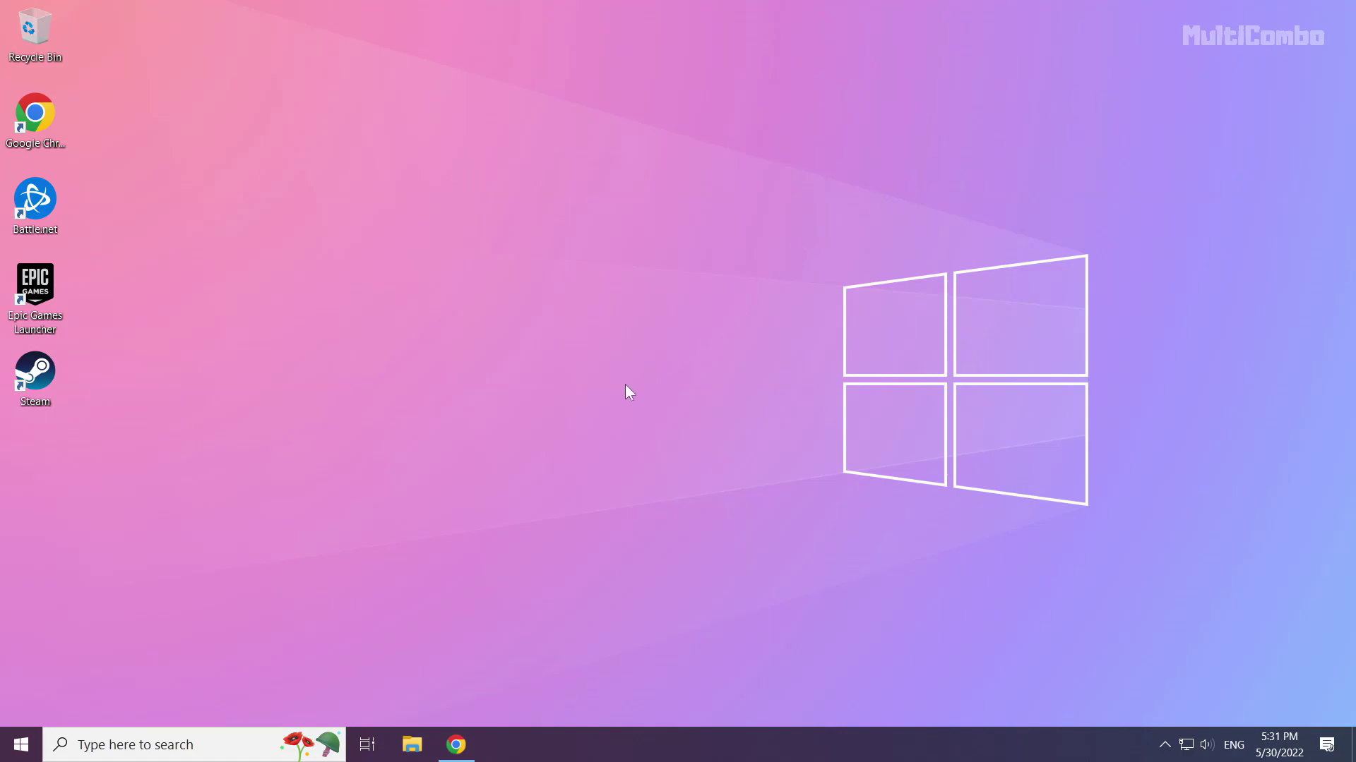
In Chrome, download the DirectX End-User Runtime Web Installer (dxwebsetup.exe).
left_click(463, 750)
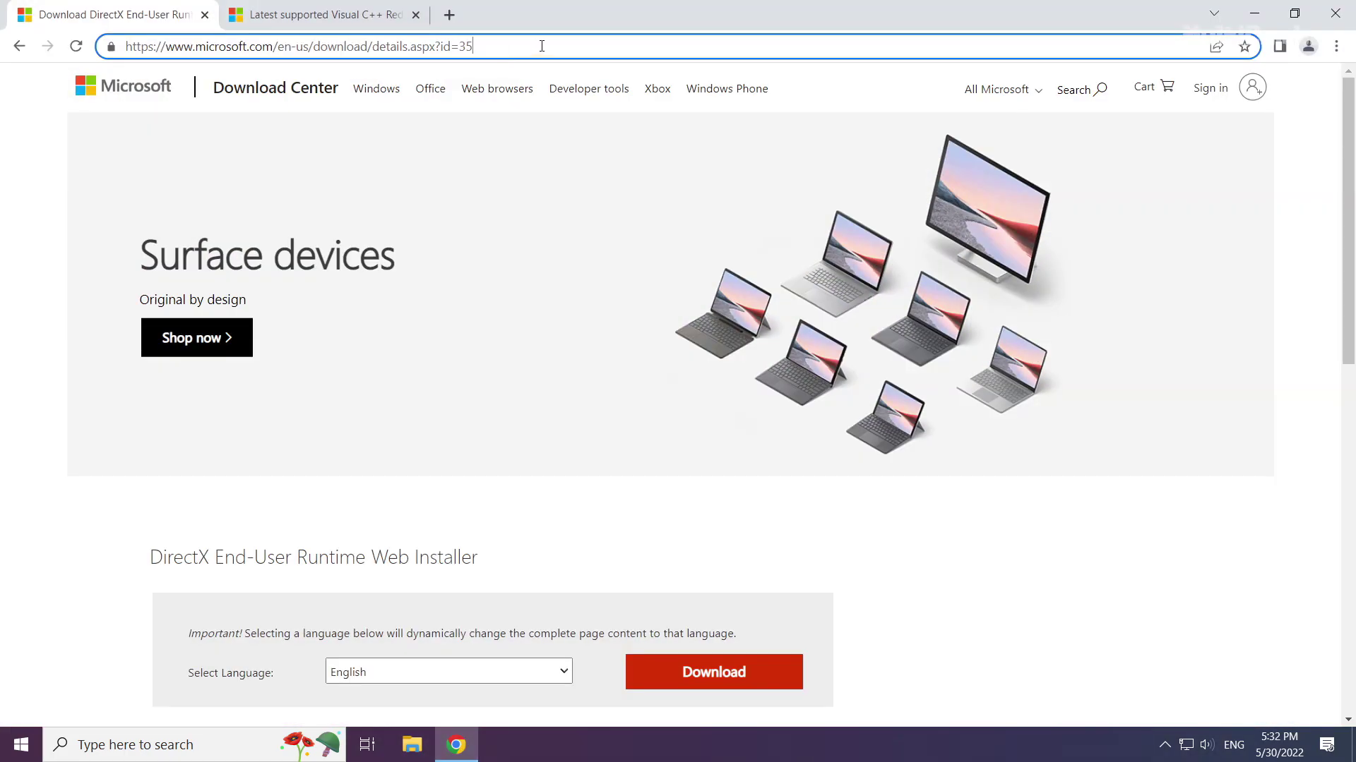
left_click_drag(542, 46, 570, 43)
left_click(559, 516)
scroll(546, 514, "down", 1)
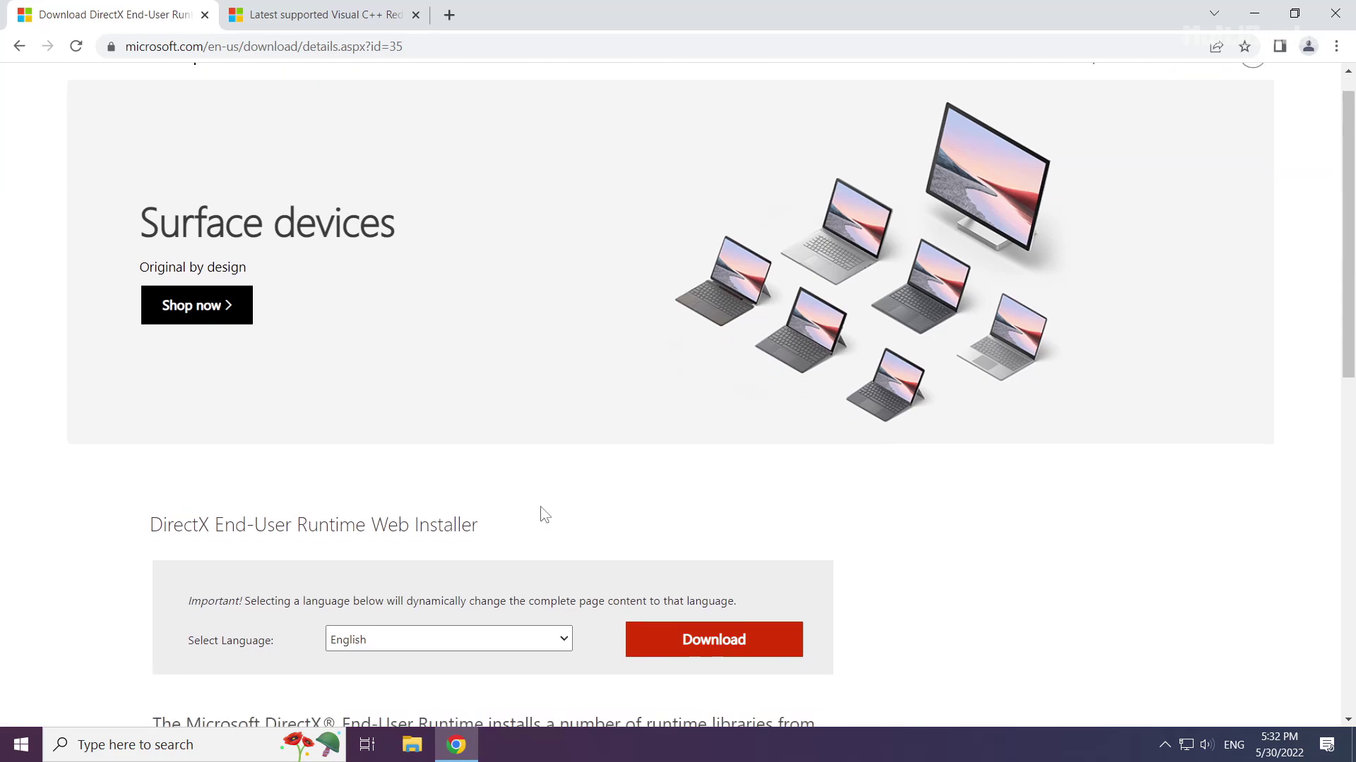
scroll(544, 514, "down", 2)
left_click_drag(498, 385, 133, 378)
left_click(131, 377)
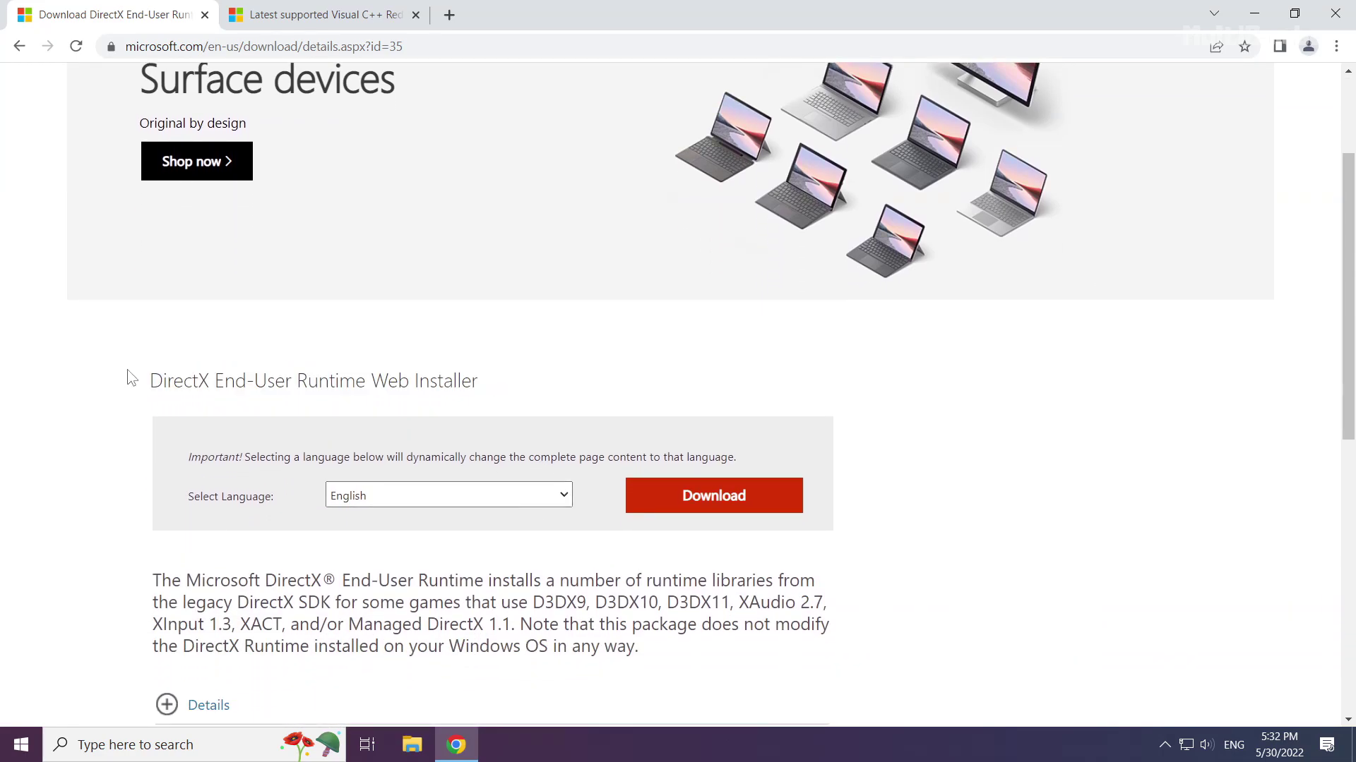
left_click(718, 507)
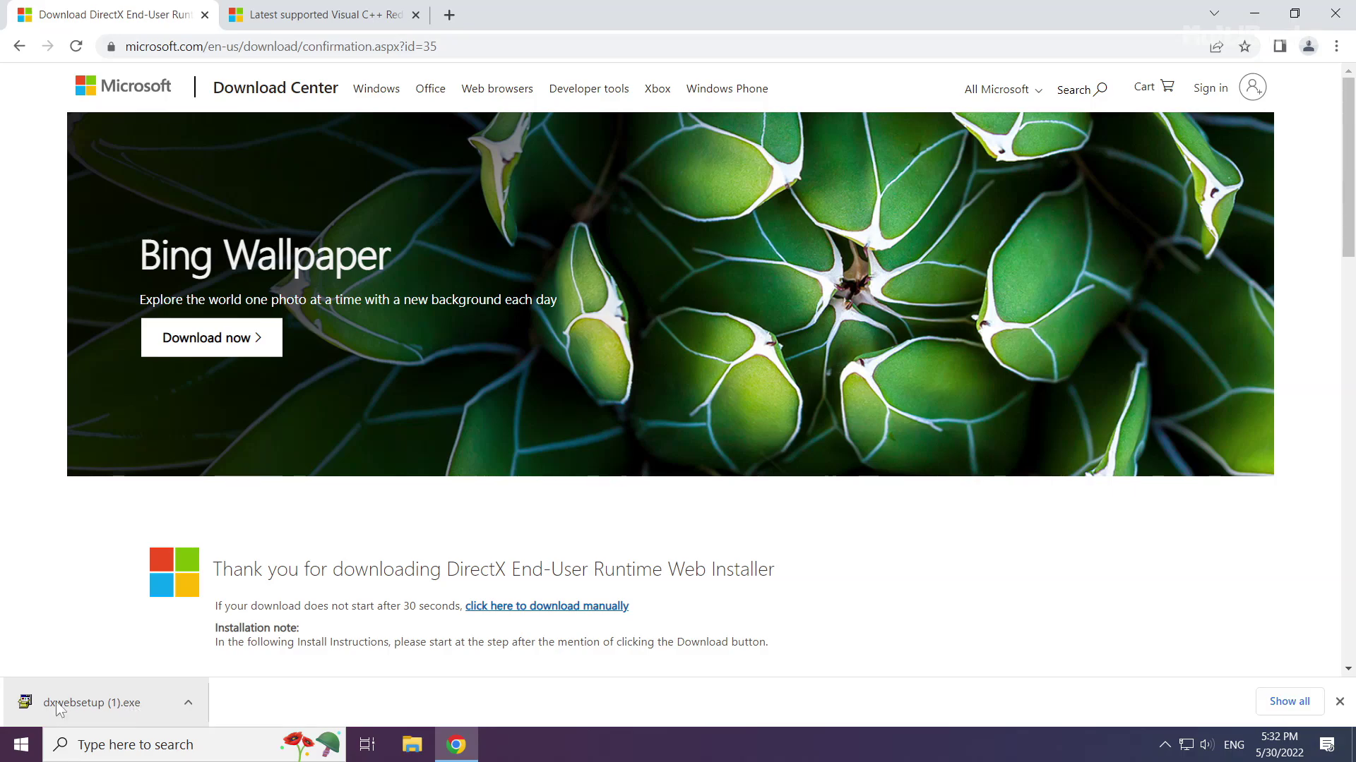
Run dxwebsetup, accept the license, untick the Bing Bar, and install DirectX.
left_click(93, 699)
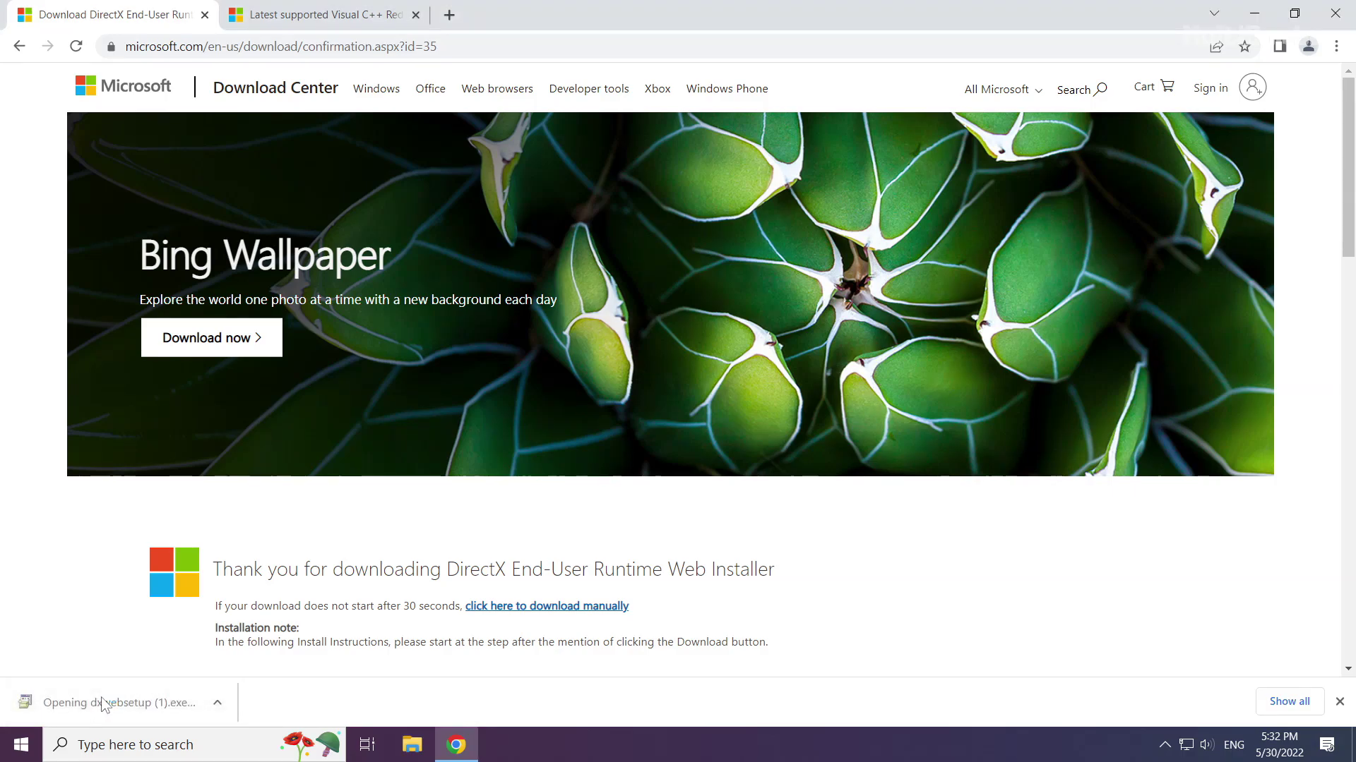
left_click_drag(272, 61, 666, 241)
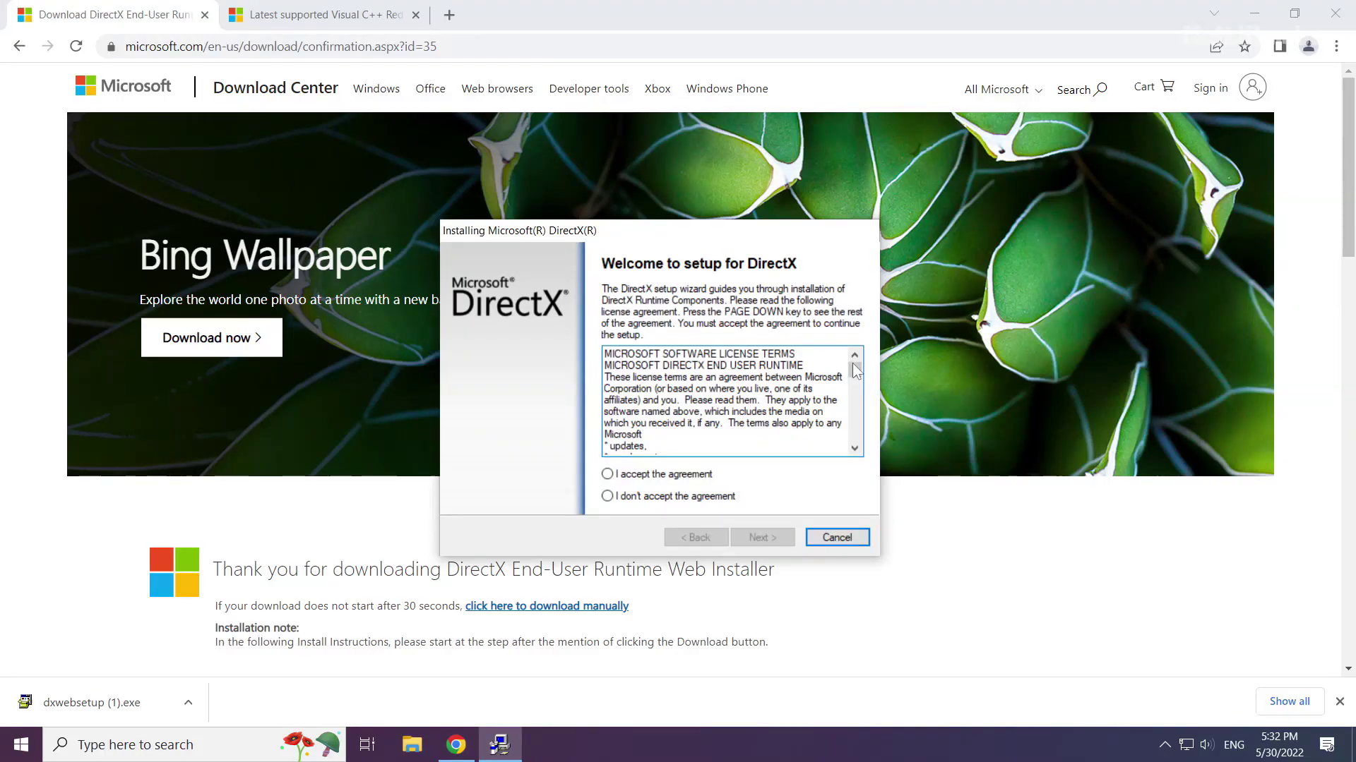
left_click_drag(855, 371, 857, 443)
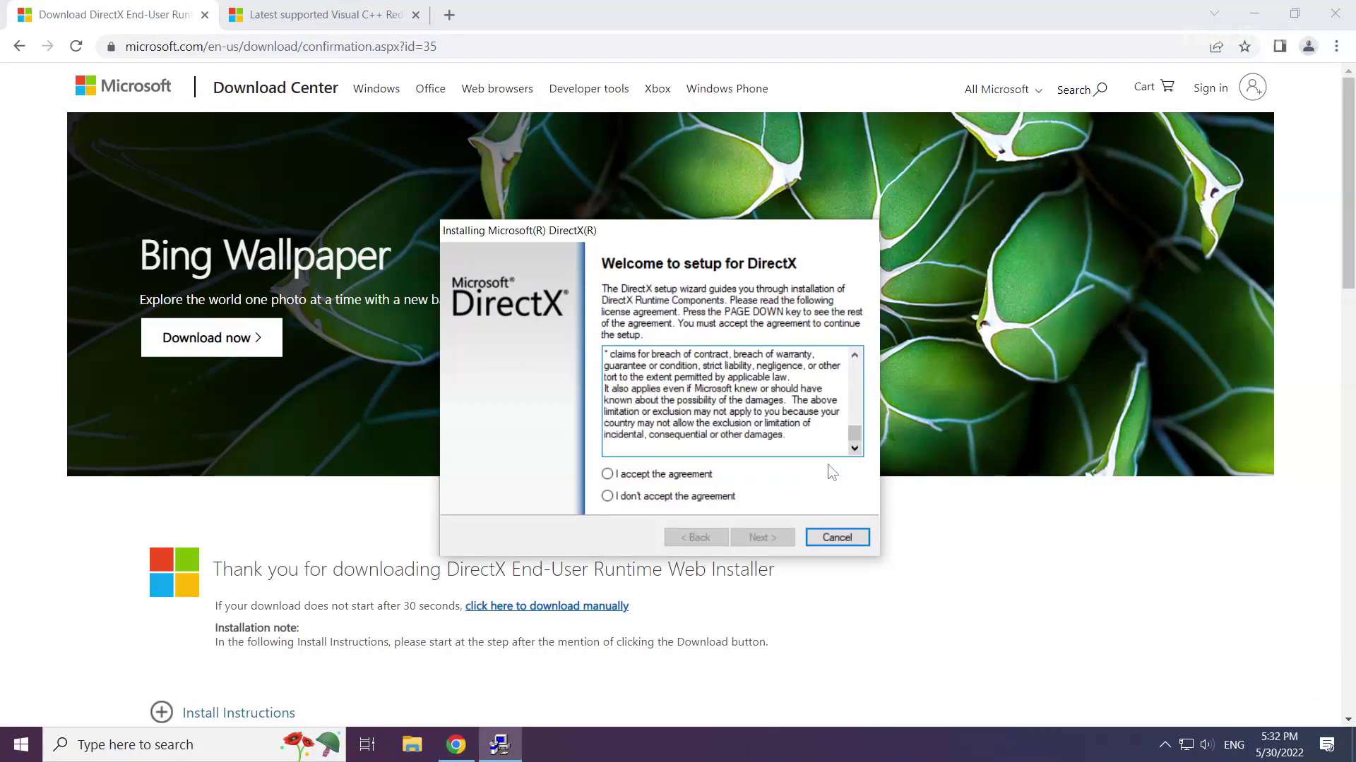
left_click(607, 476)
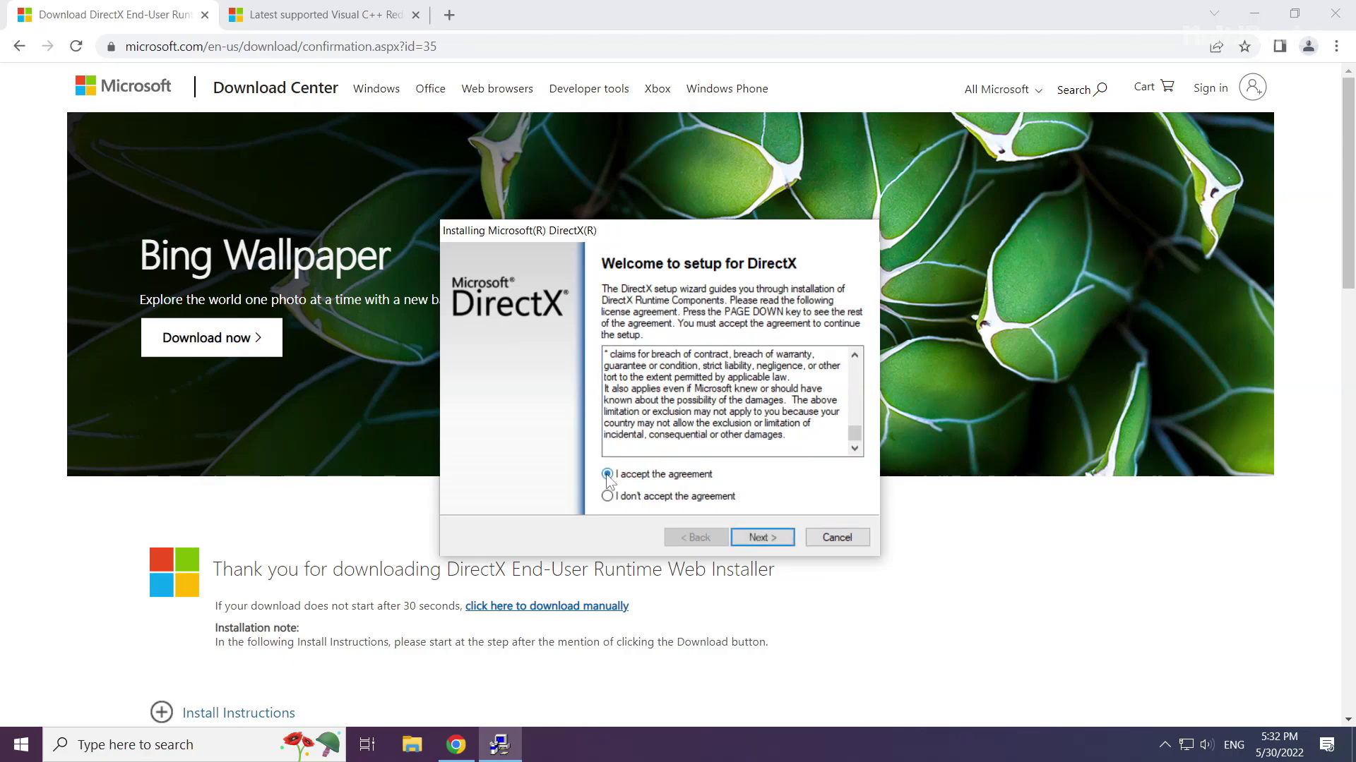
left_click(760, 538)
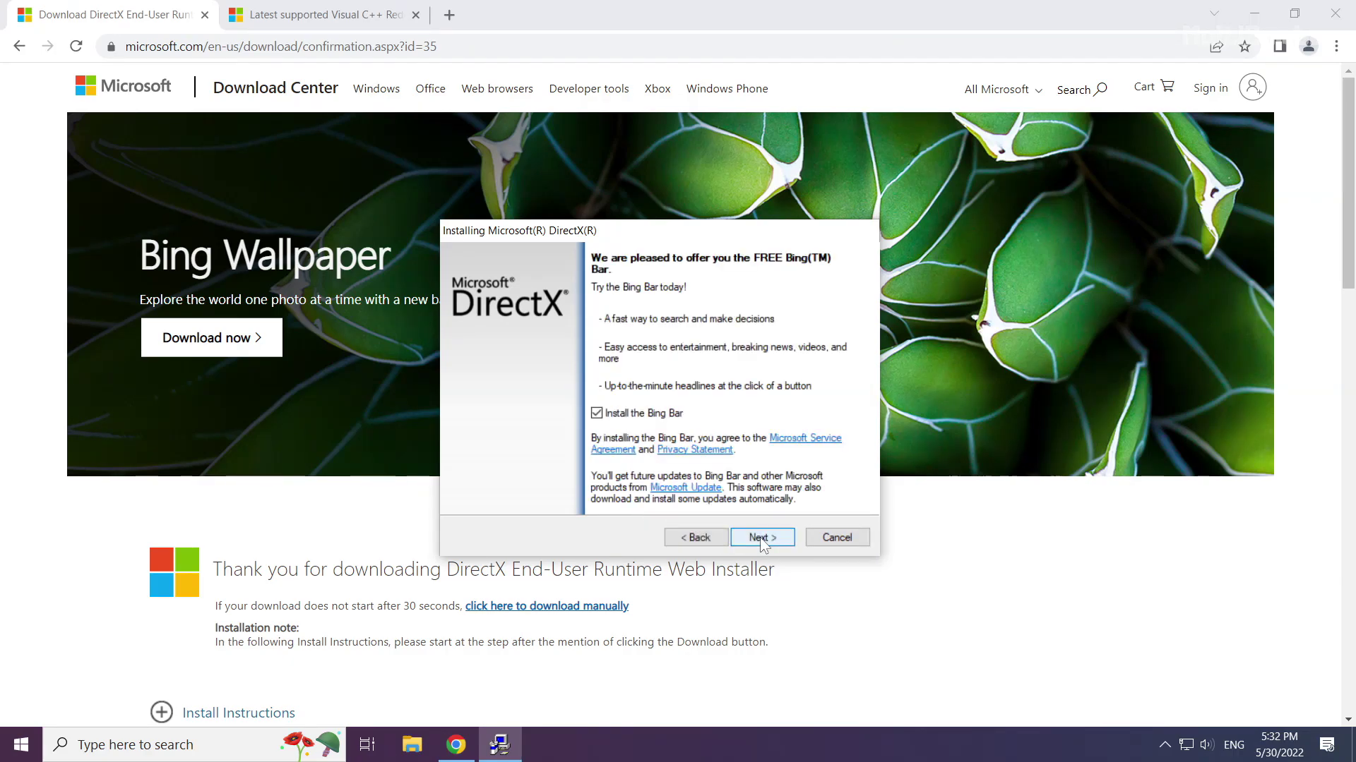
left_click(597, 413)
left_click(760, 537)
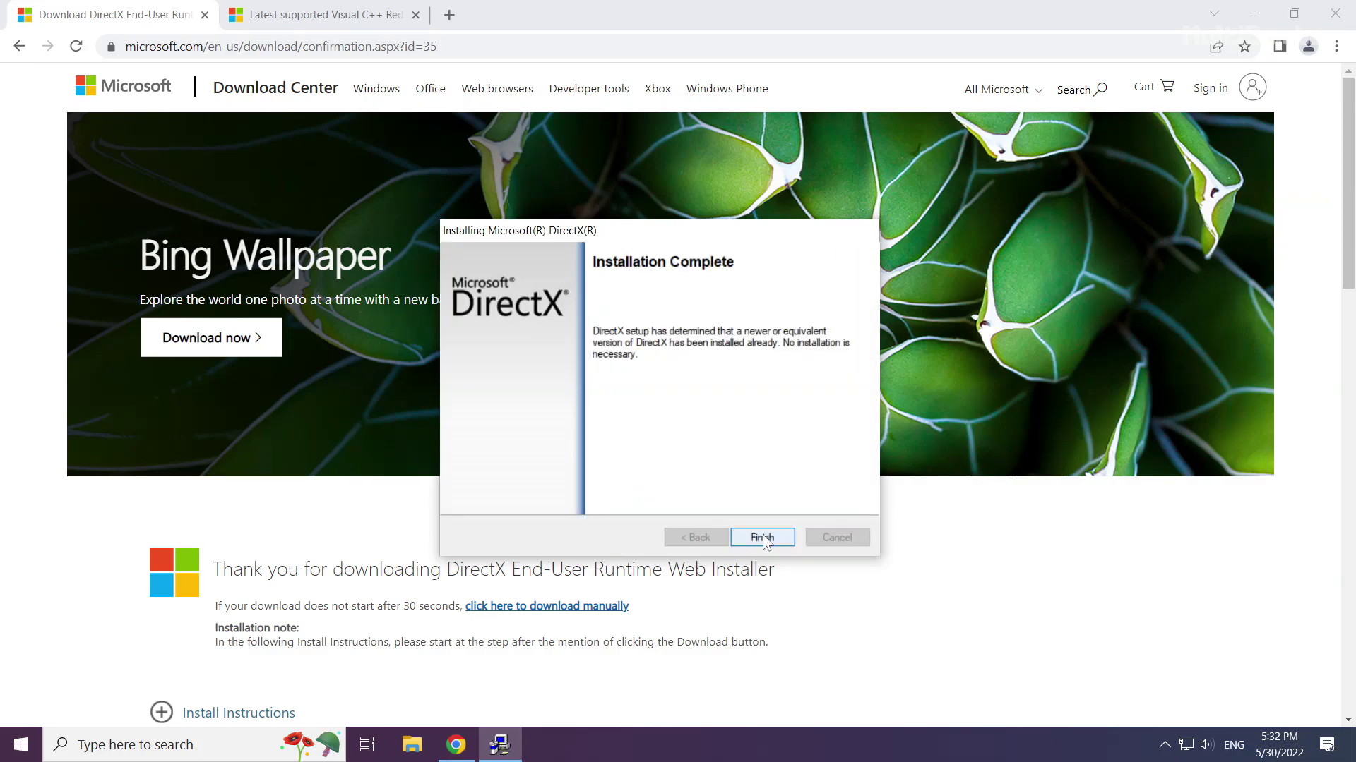
Finish DirectX setup, close its download tab, and return to the Visual C++ Redistributable page.
left_click(762, 538)
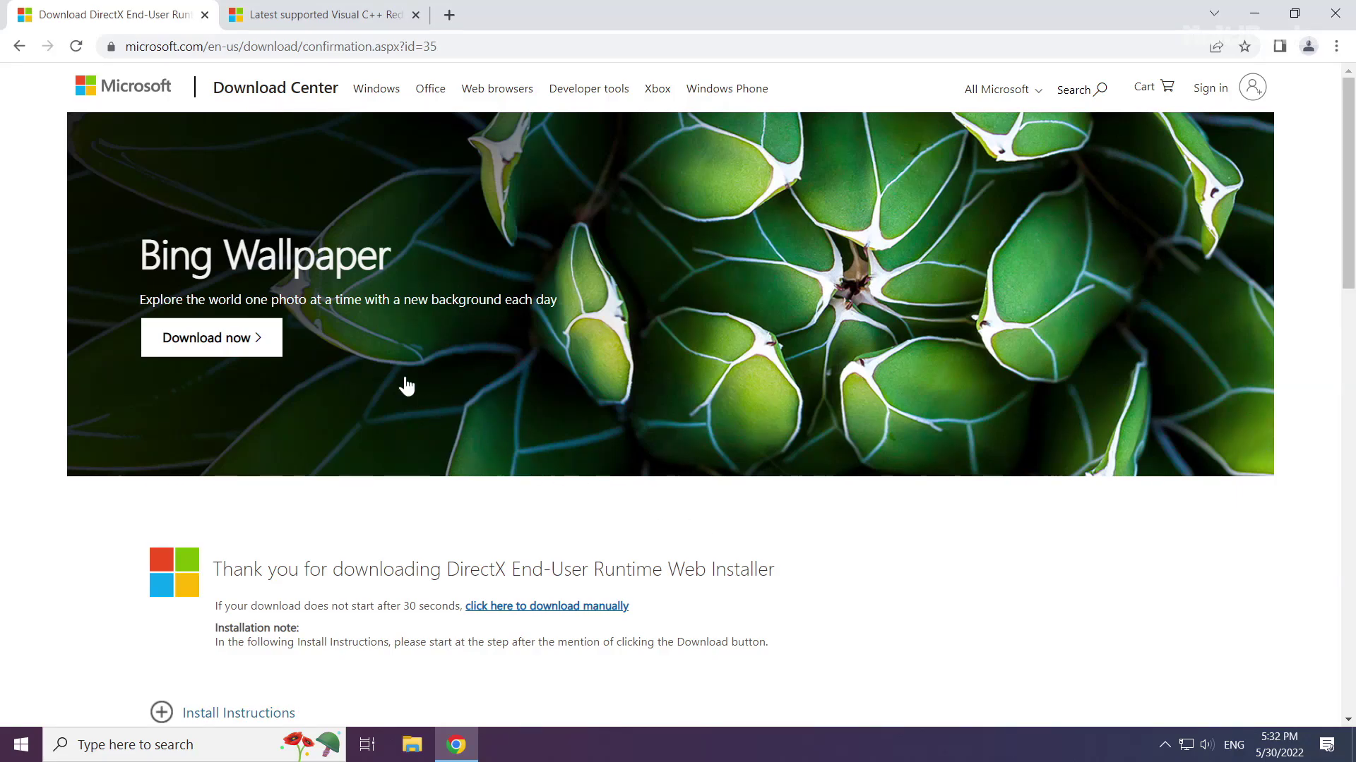
left_click(204, 15)
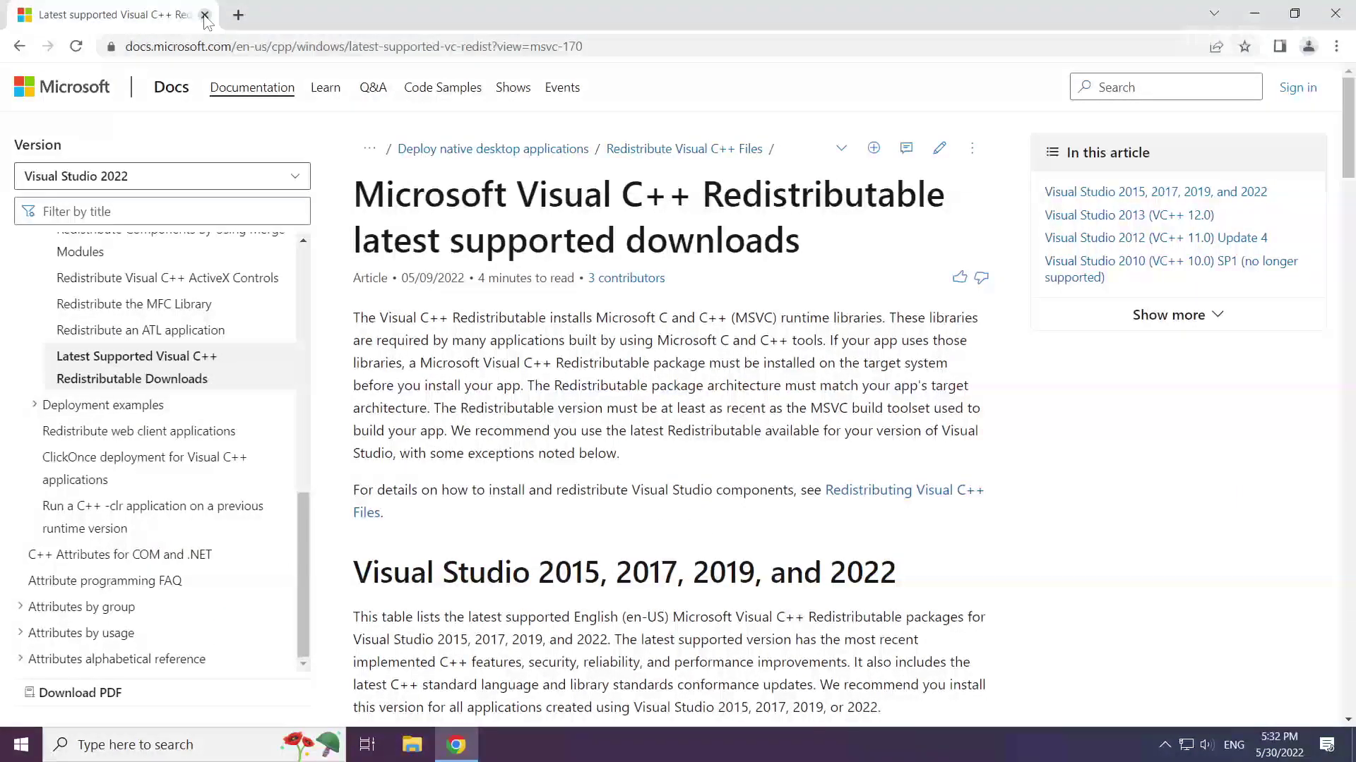
left_click(704, 46)
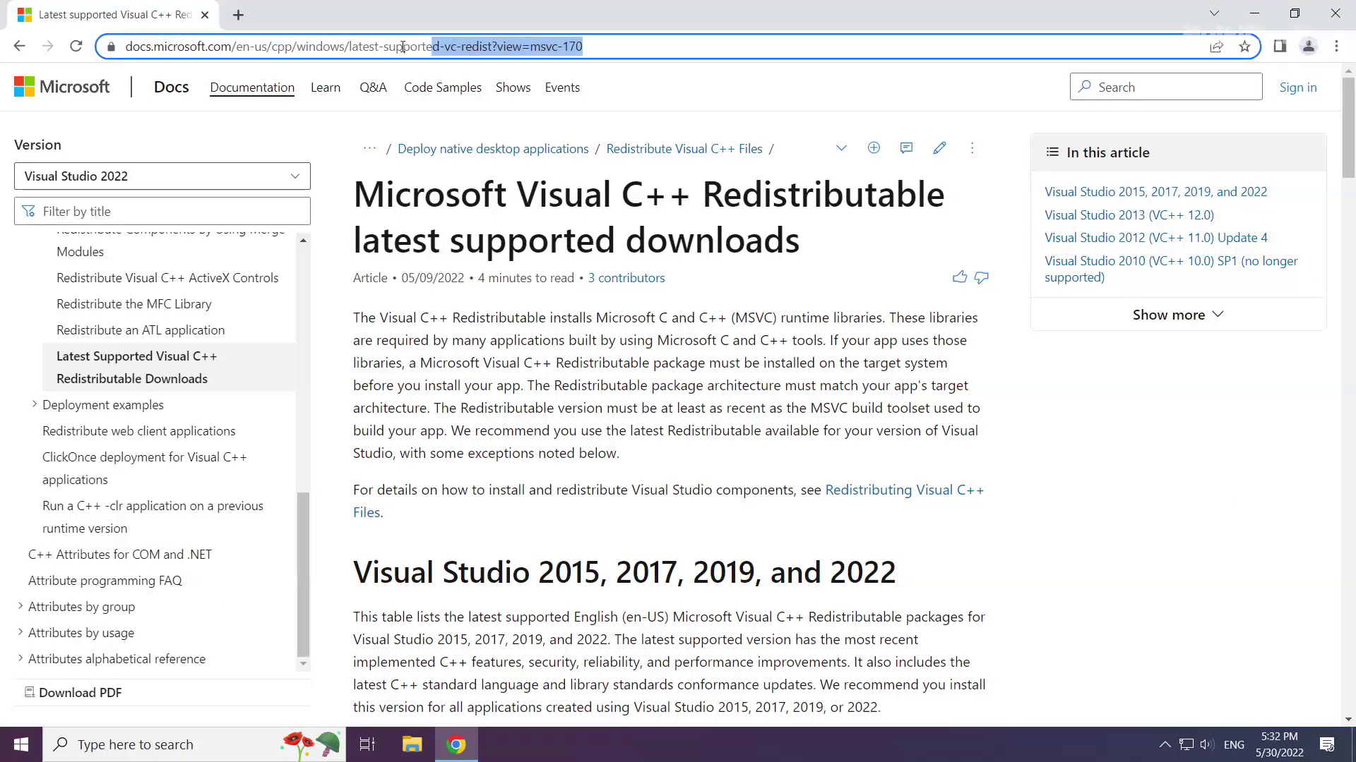
left_click(704, 41)
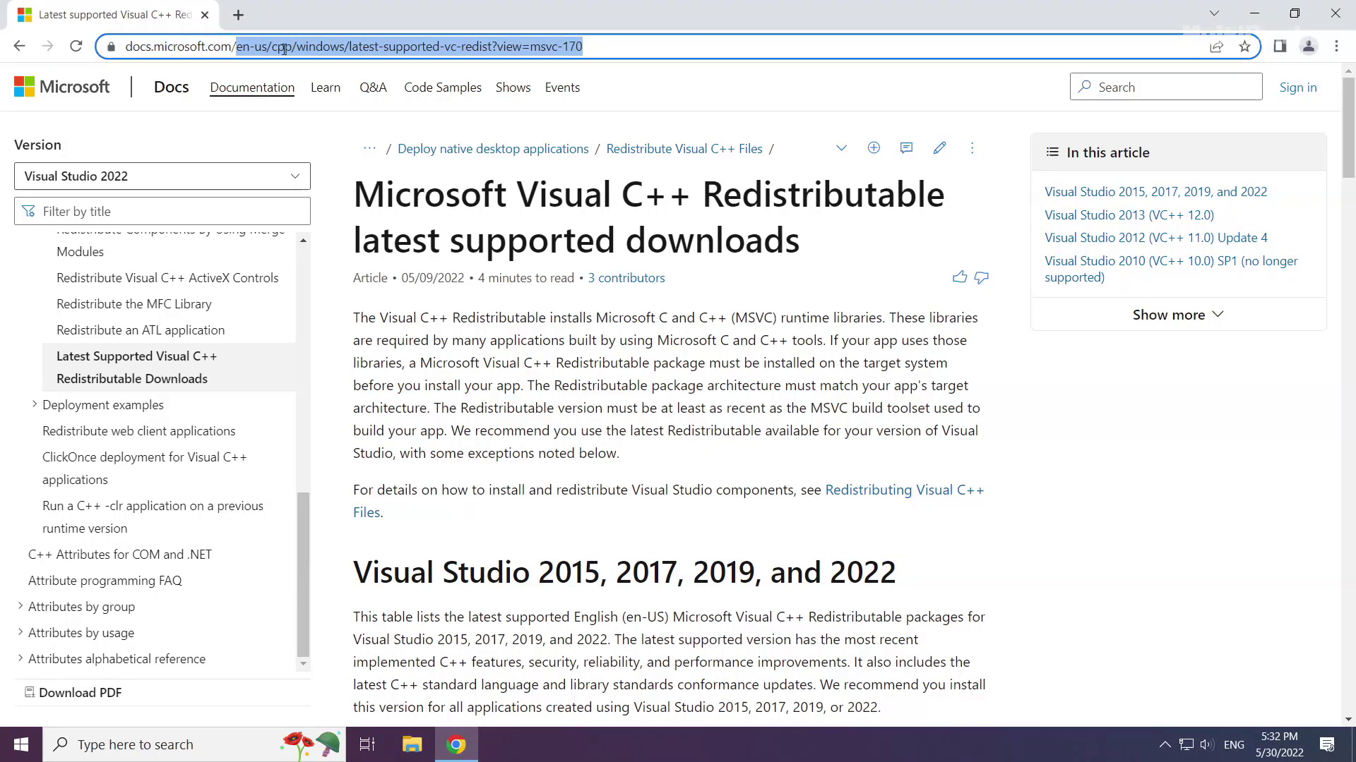
left_click(493, 134)
left_click_drag(354, 192, 696, 197)
left_click_drag(357, 527, 890, 575)
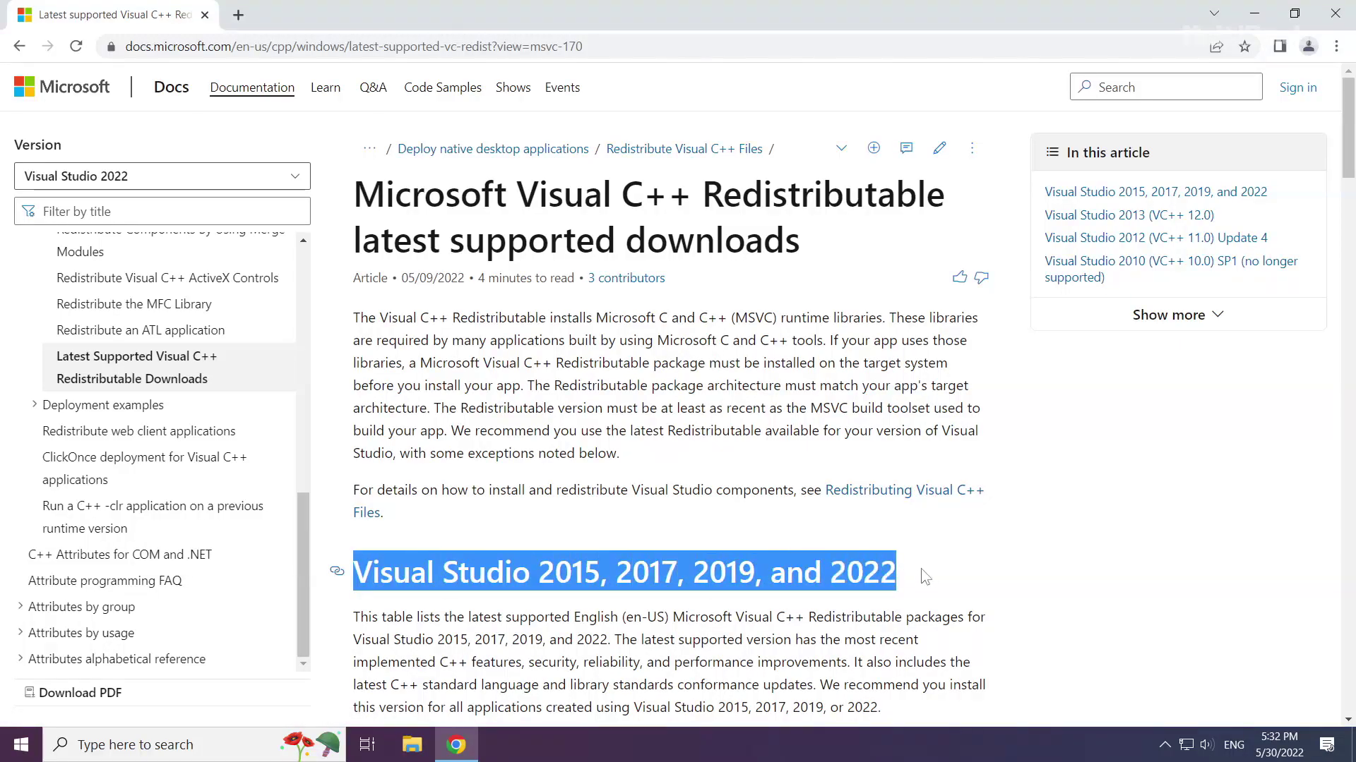
left_click(928, 576)
Download the ARM64, X86 and X64 Visual Studio 2015–2022 Visual C++ Redistributable installers.
scroll(680, 554, "down", 4)
scroll(678, 543, "down", 1)
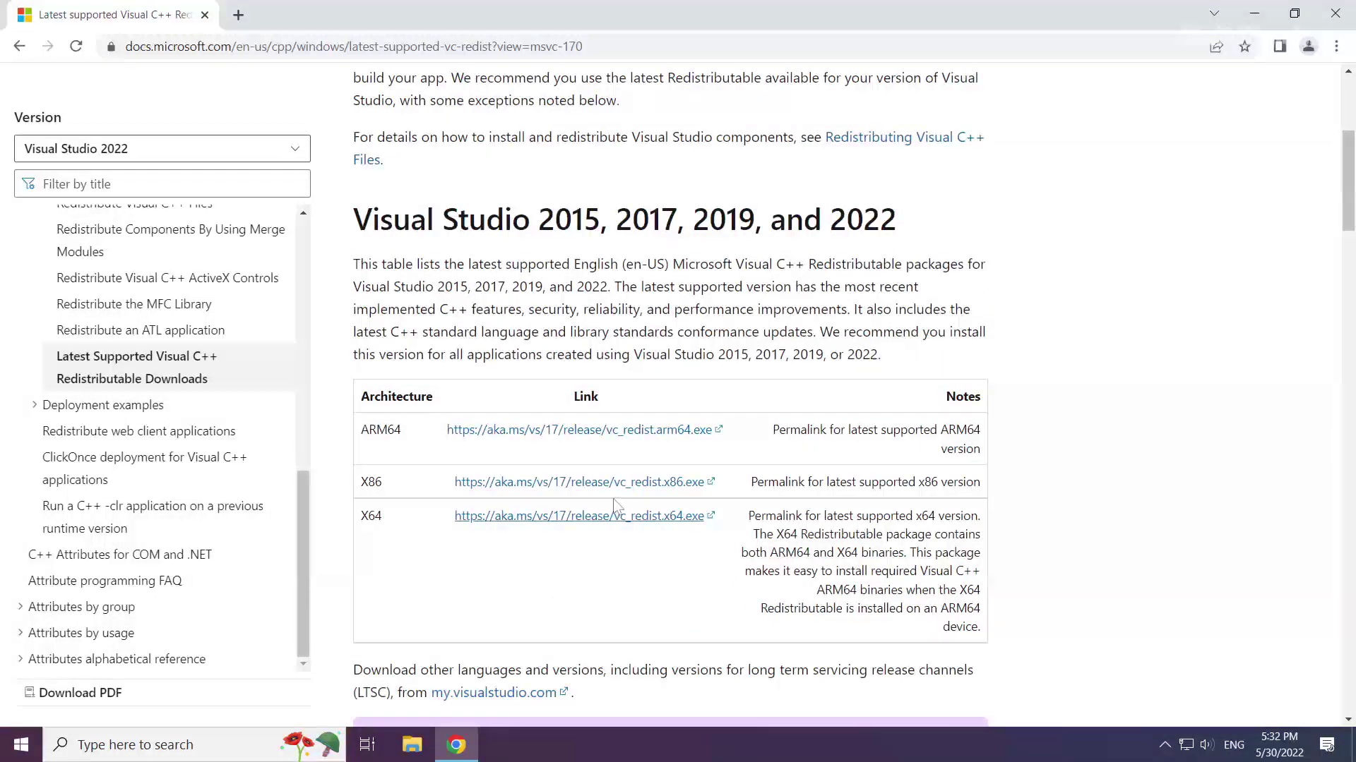
left_click_drag(361, 426, 752, 519)
left_click(752, 519)
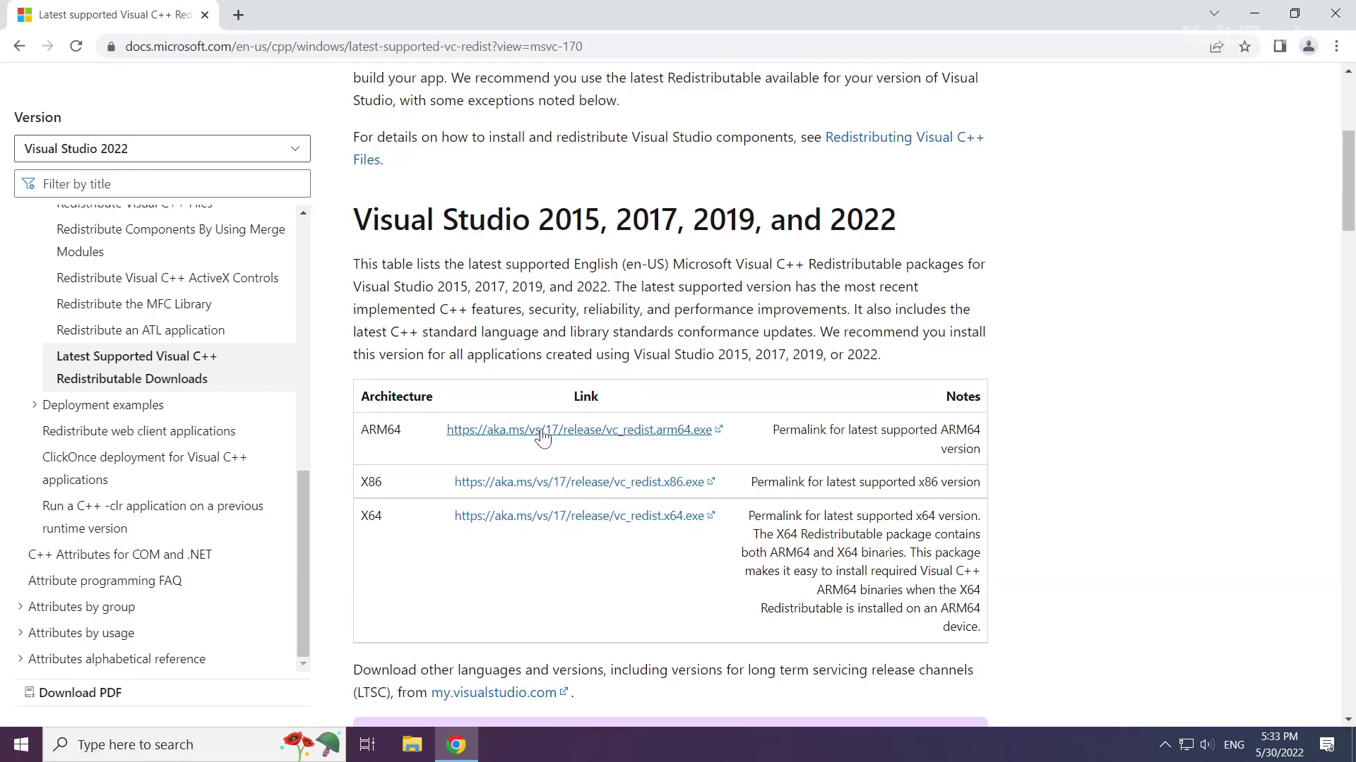
left_click(542, 432)
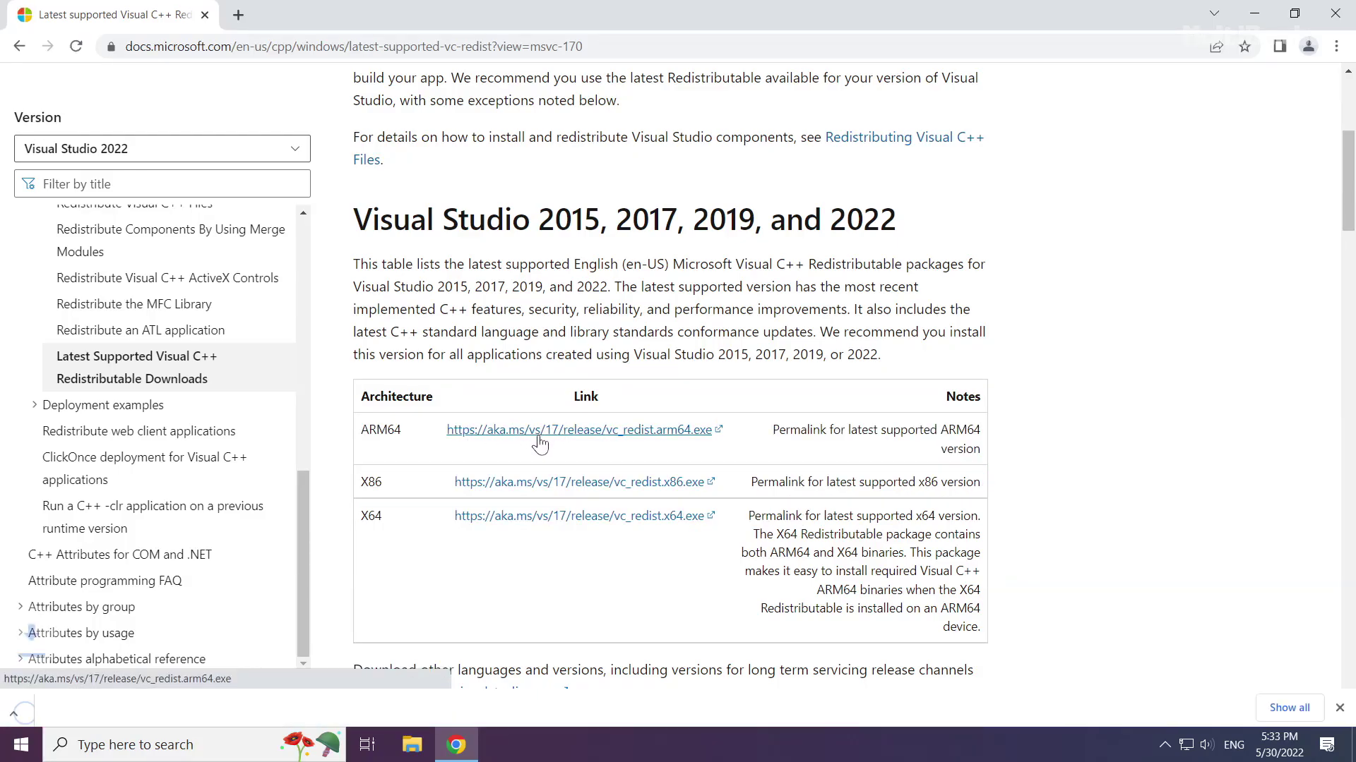
left_click(543, 483)
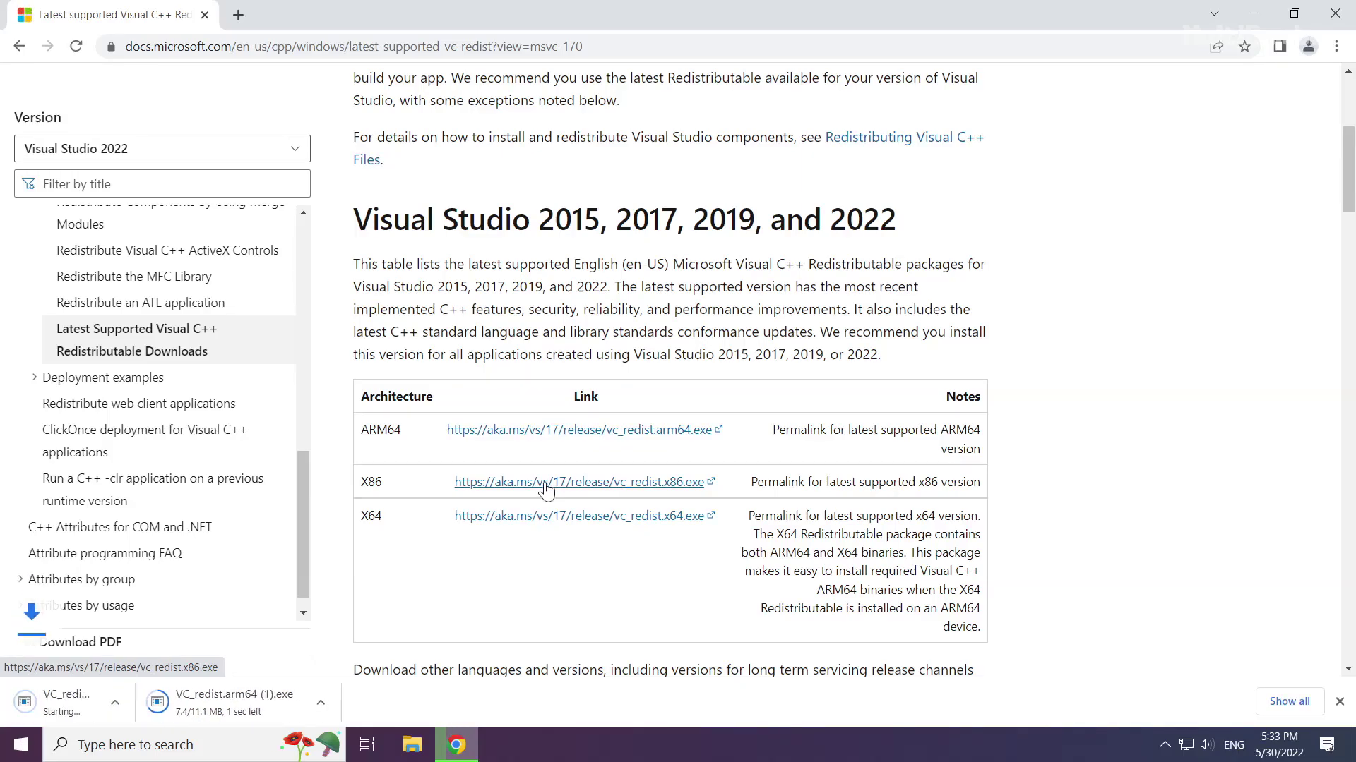
left_click(530, 516)
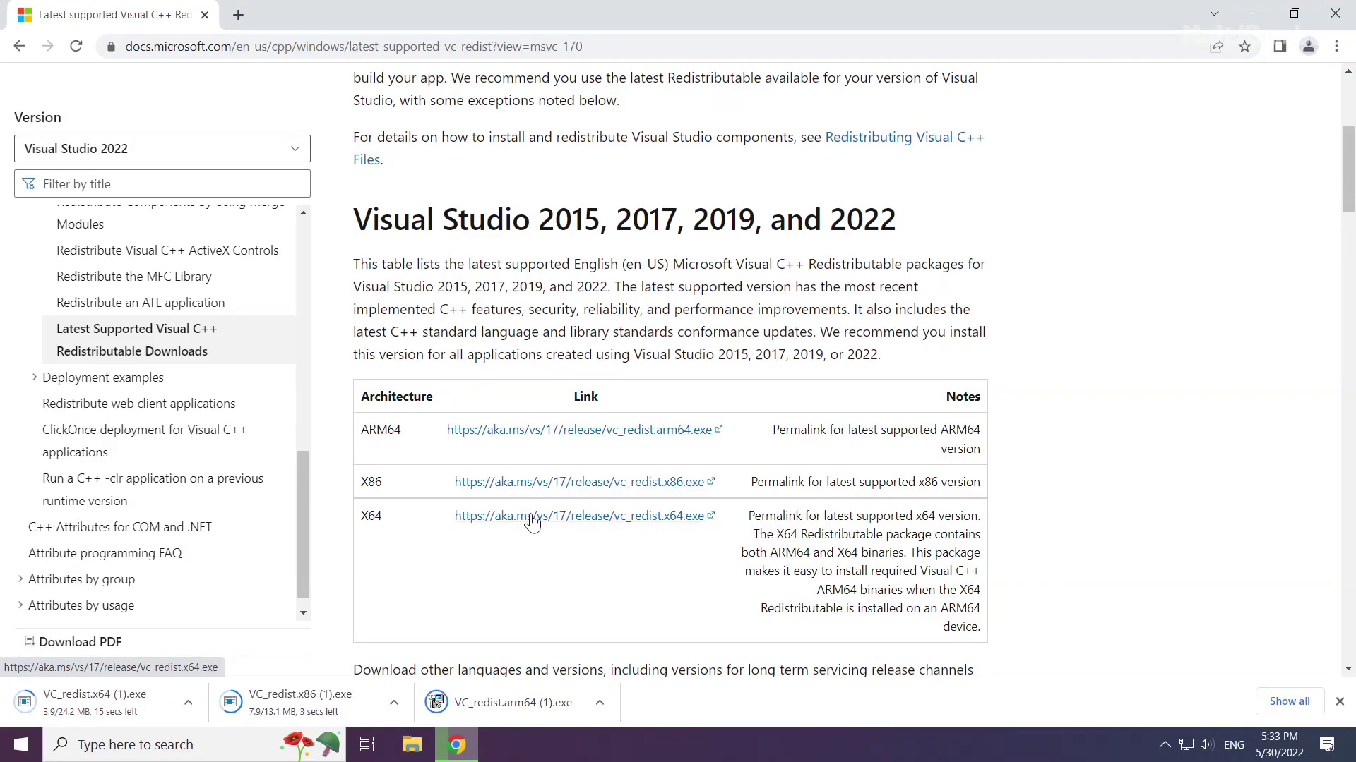
Run the ARM64 Visual C++ redistributable installer, agree to the license terms, and install.
left_click(525, 702)
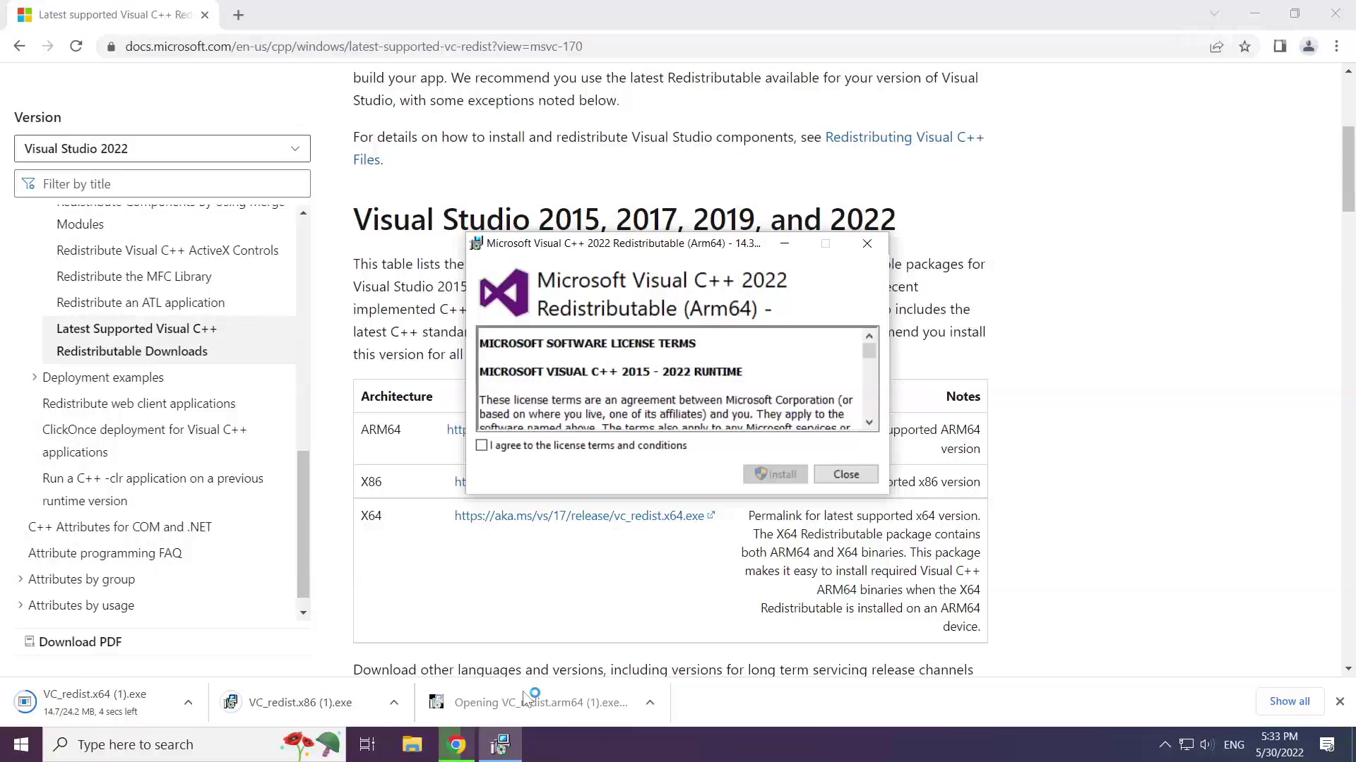
left_click_drag(869, 357, 870, 423)
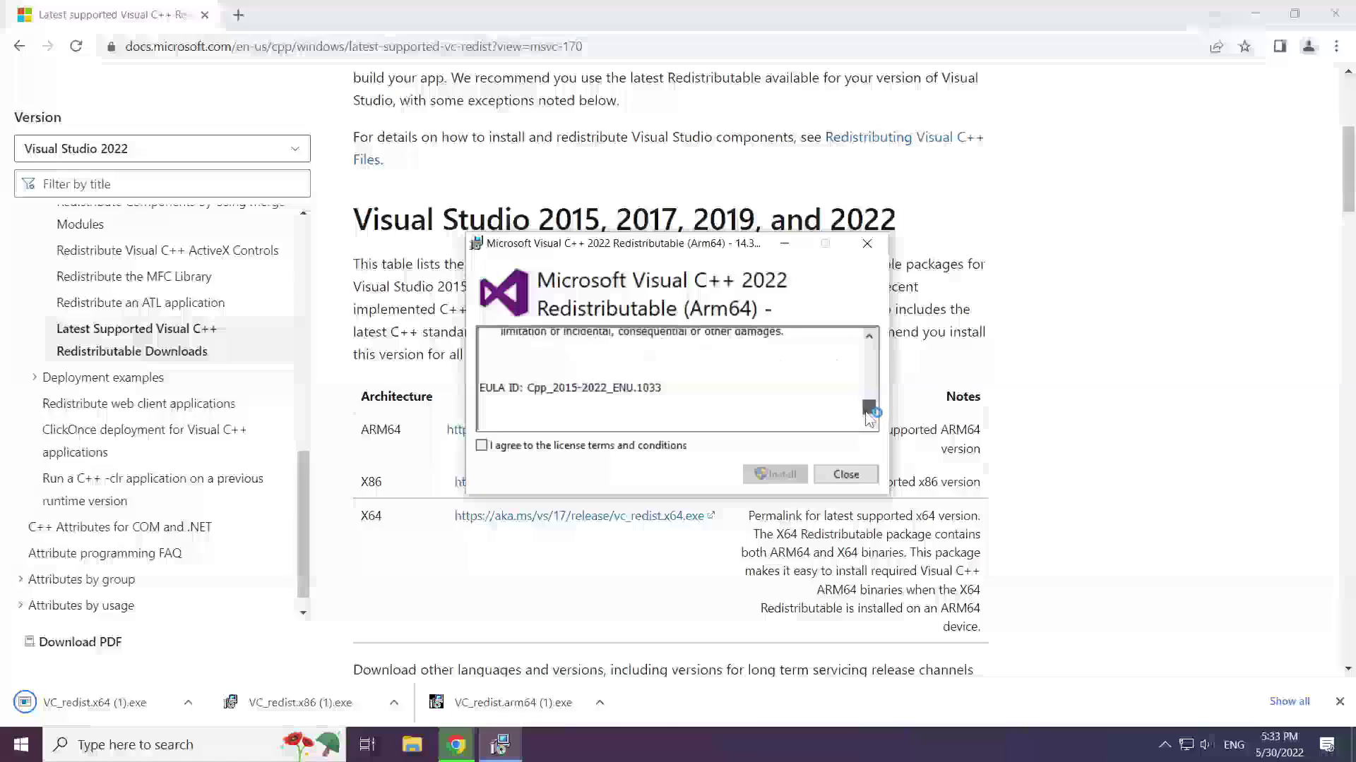
left_click(482, 446)
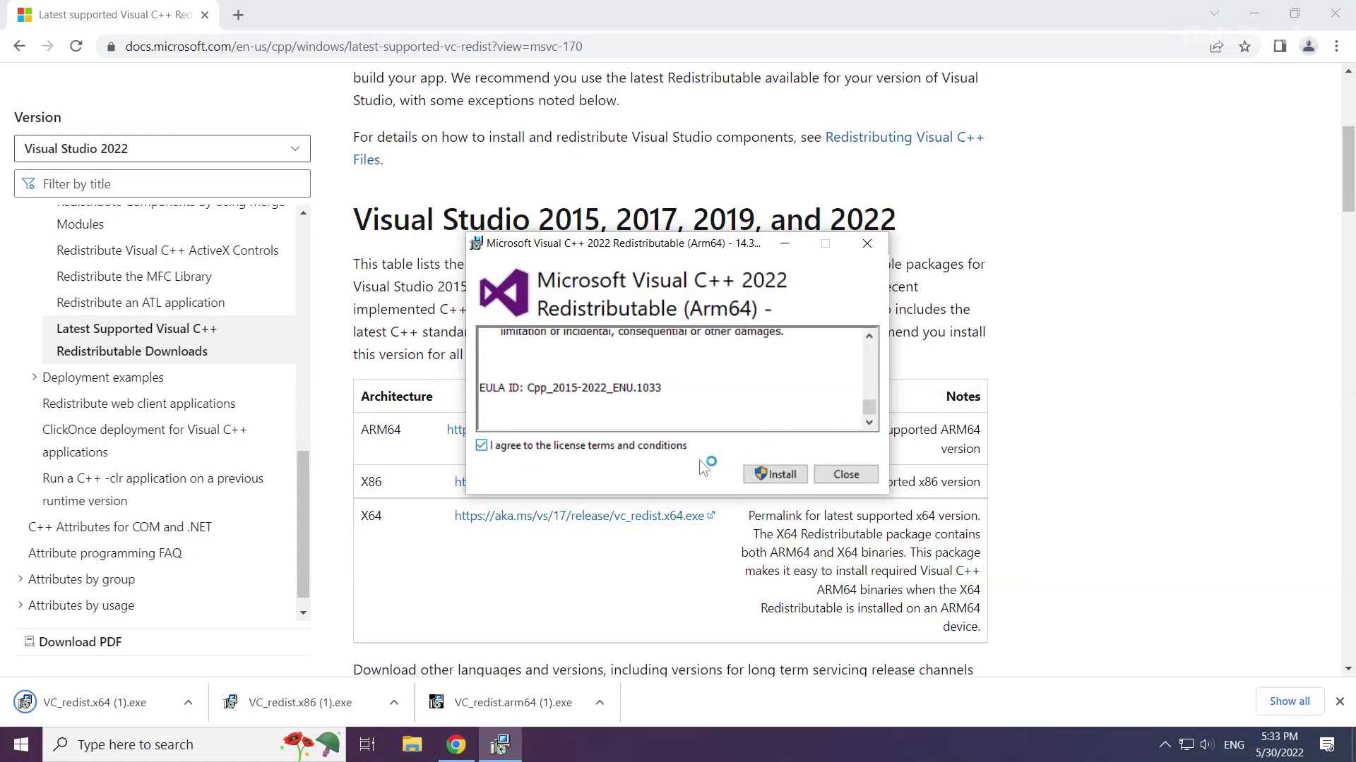
left_click(772, 479)
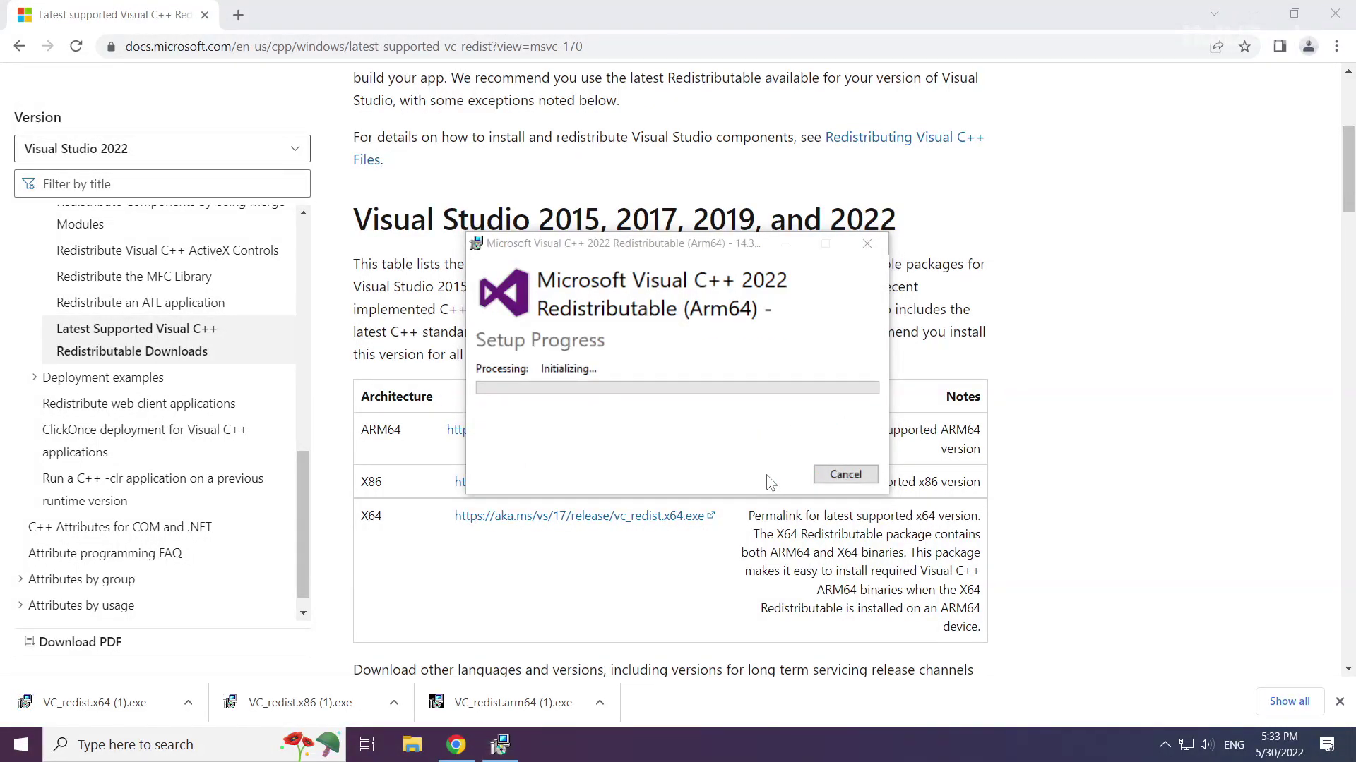
Install the x86 Visual C++ redistributable and close the success message without restarting.
left_click(307, 702)
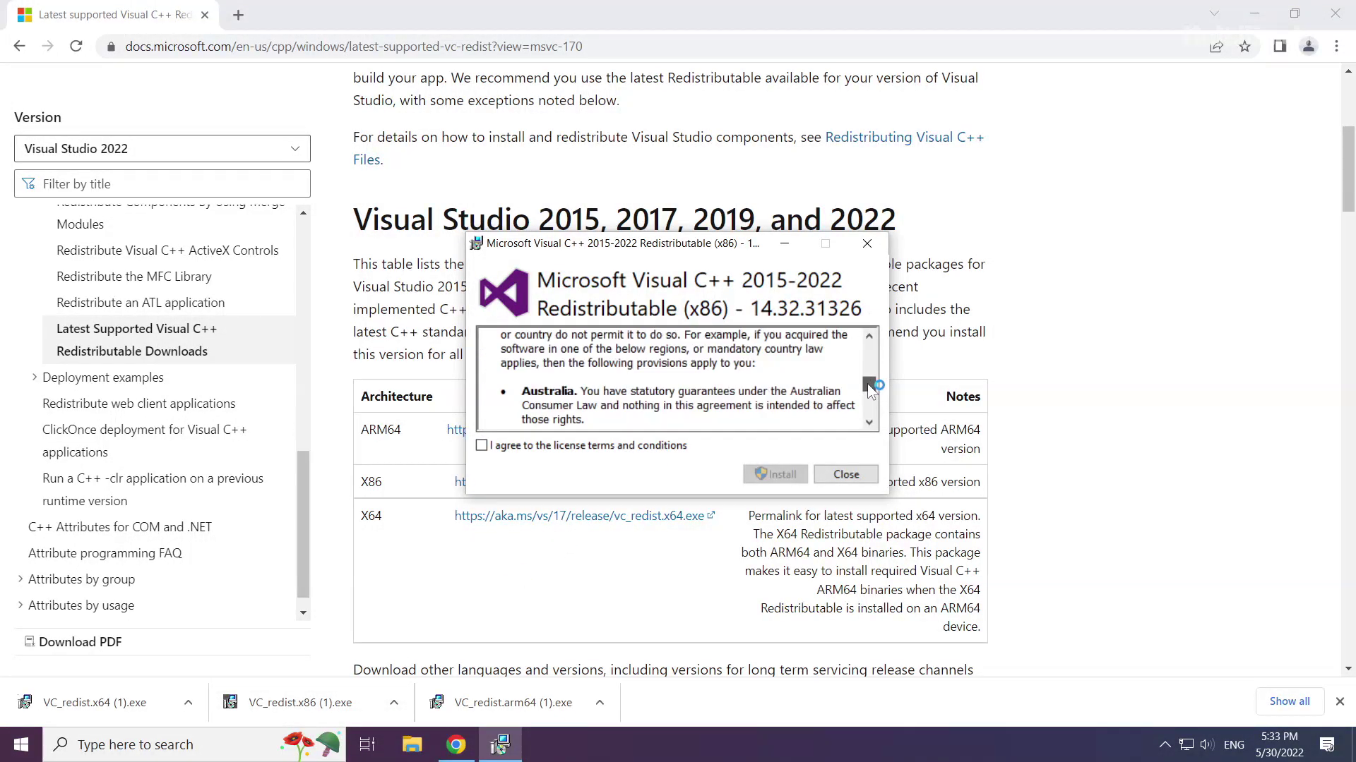
left_click_drag(869, 386, 866, 420)
left_click(483, 446)
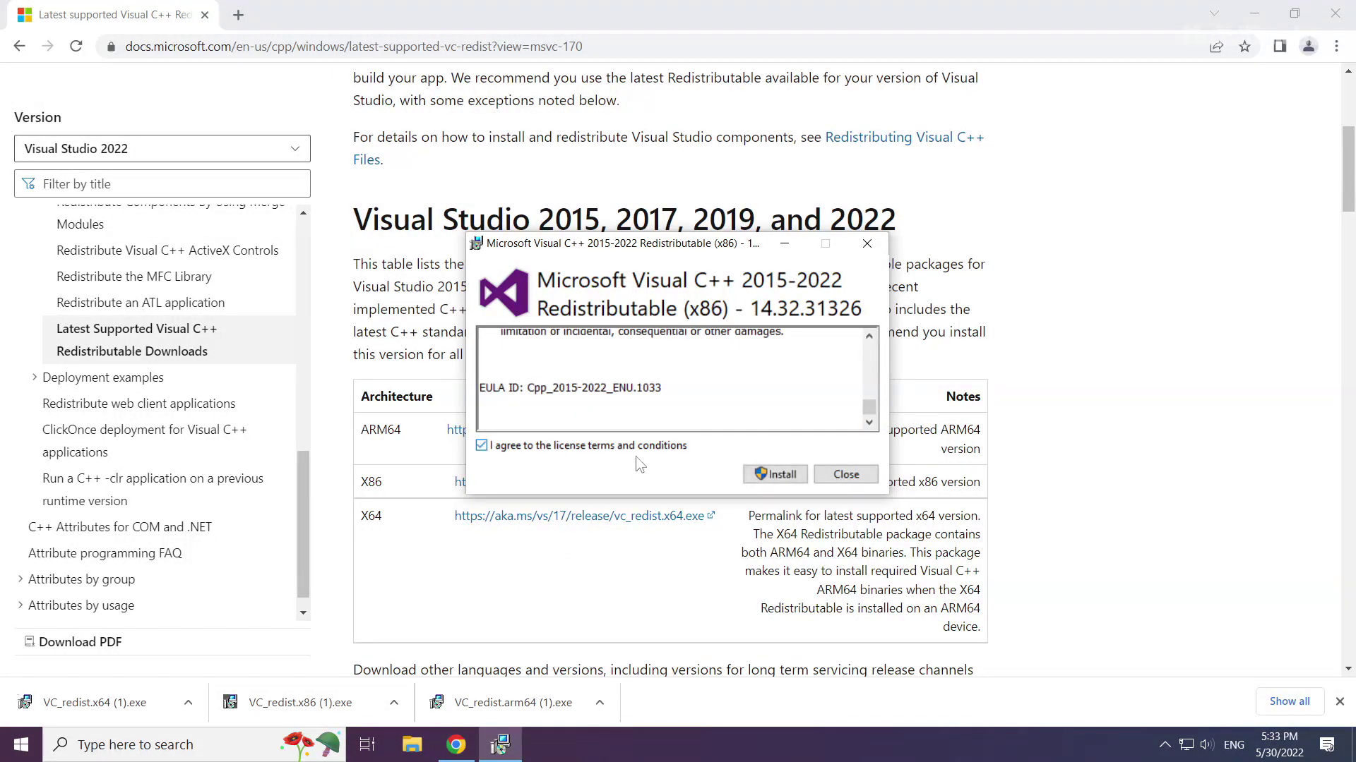
left_click(779, 477)
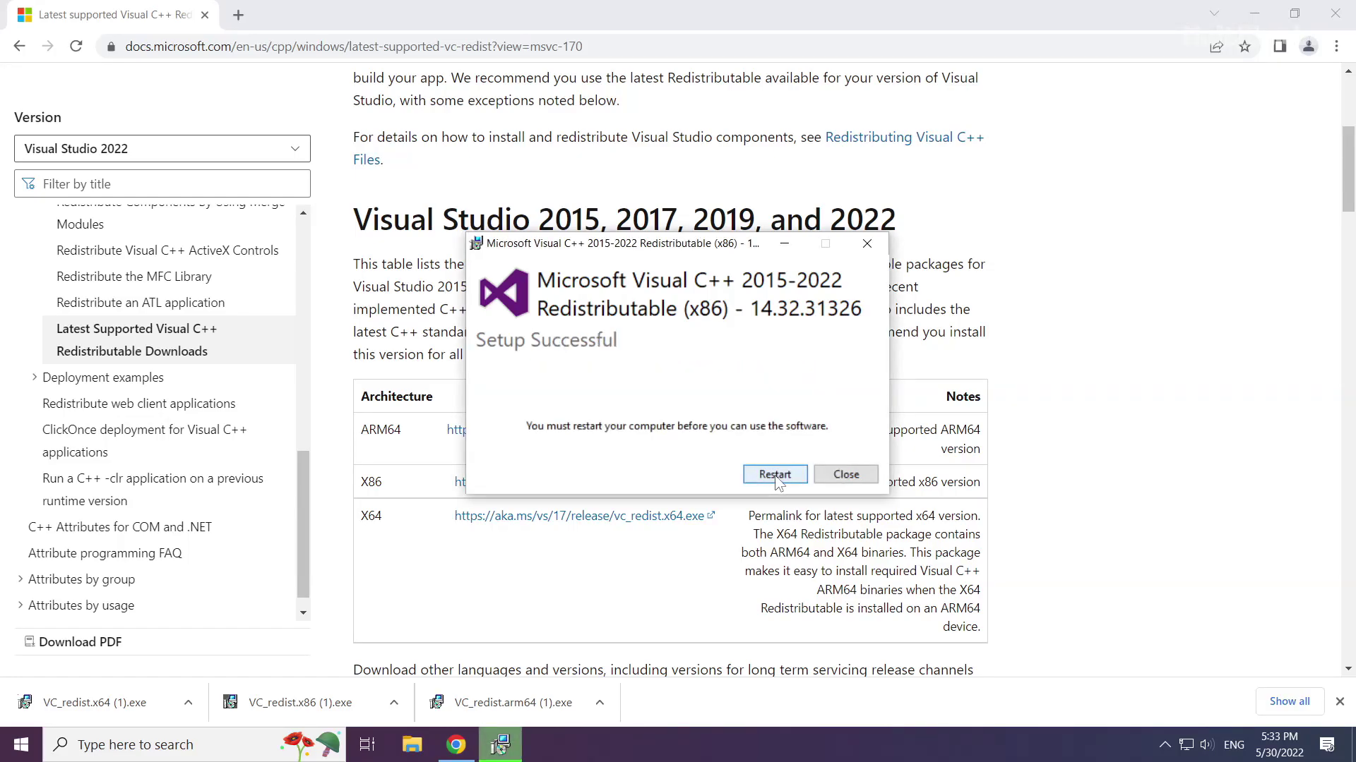
left_click(851, 477)
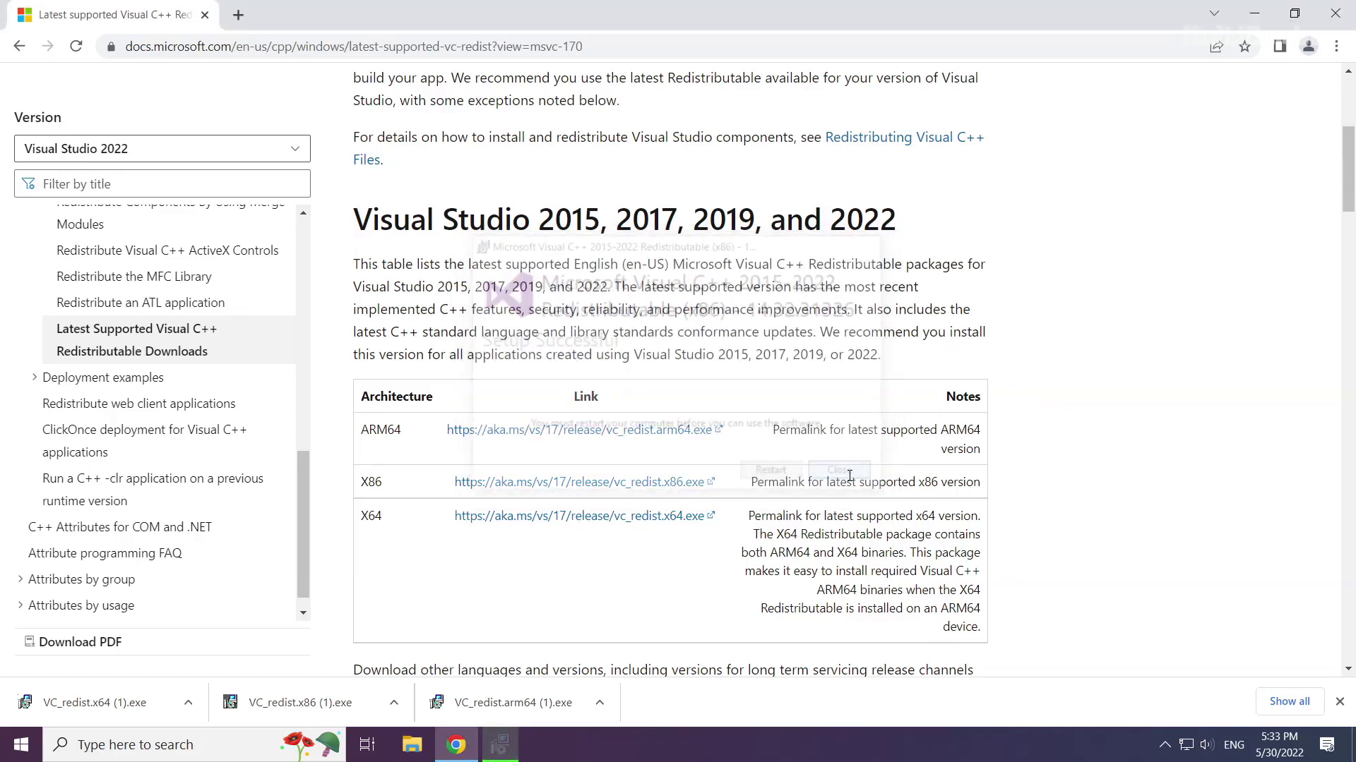
Install the x64 Visual C++ 2015-2022 redistributable (14.32.31326), accepting the license, then close Chrome.
left_click(101, 704)
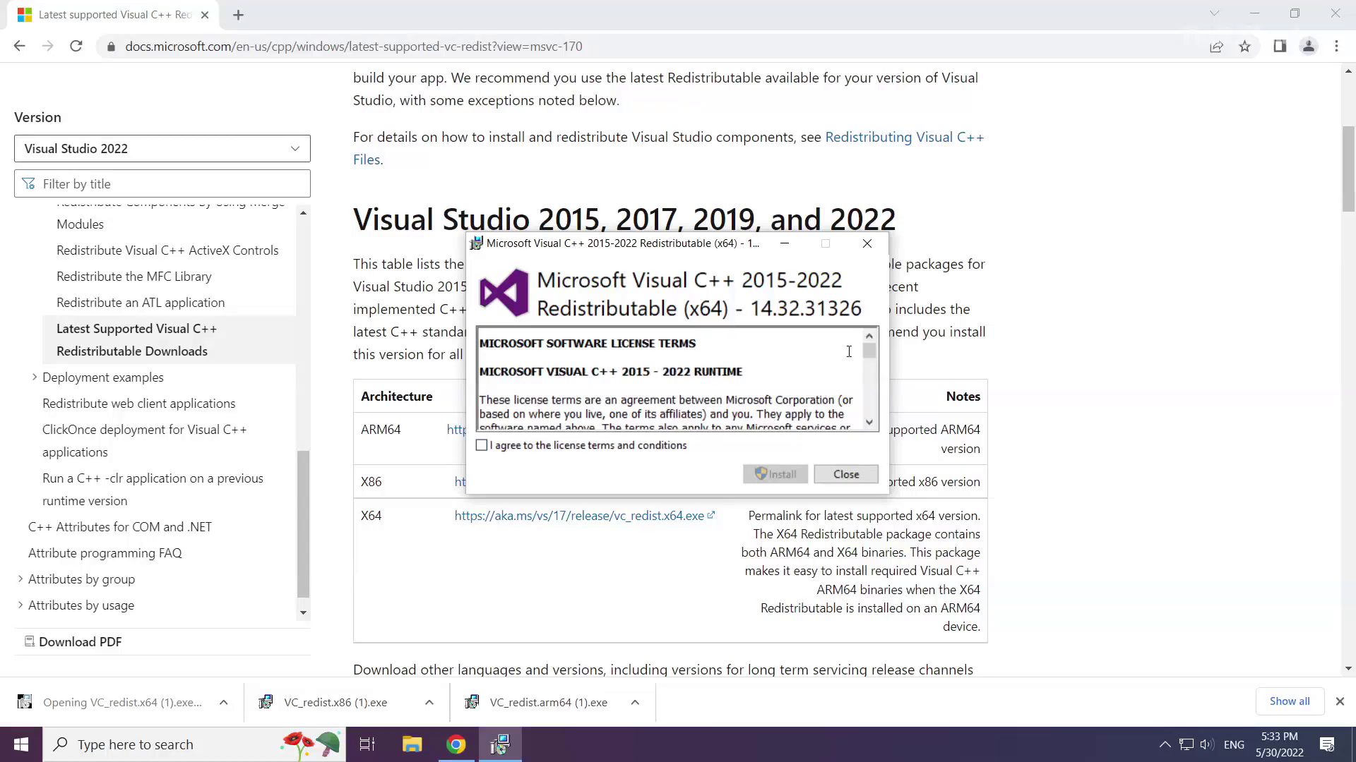
left_click_drag(868, 348, 869, 418)
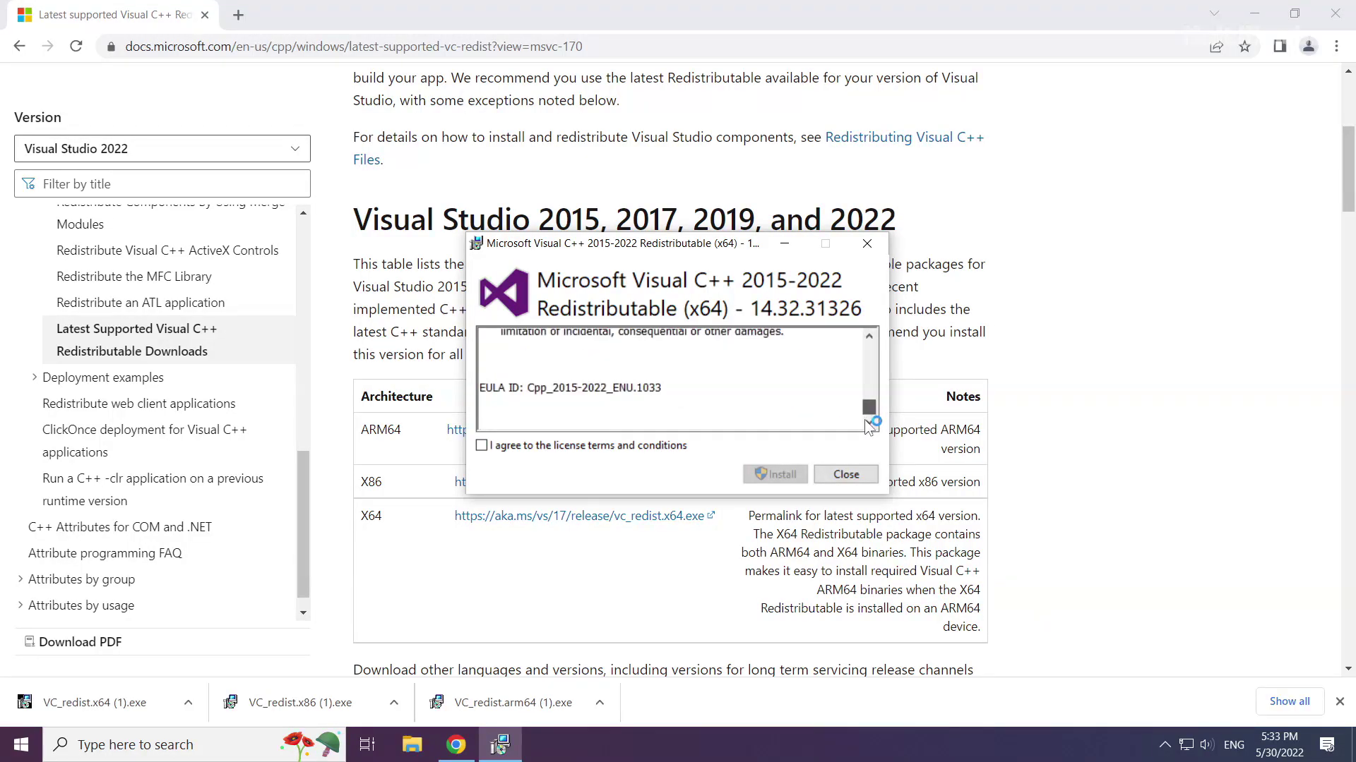
left_click(482, 447)
left_click(778, 475)
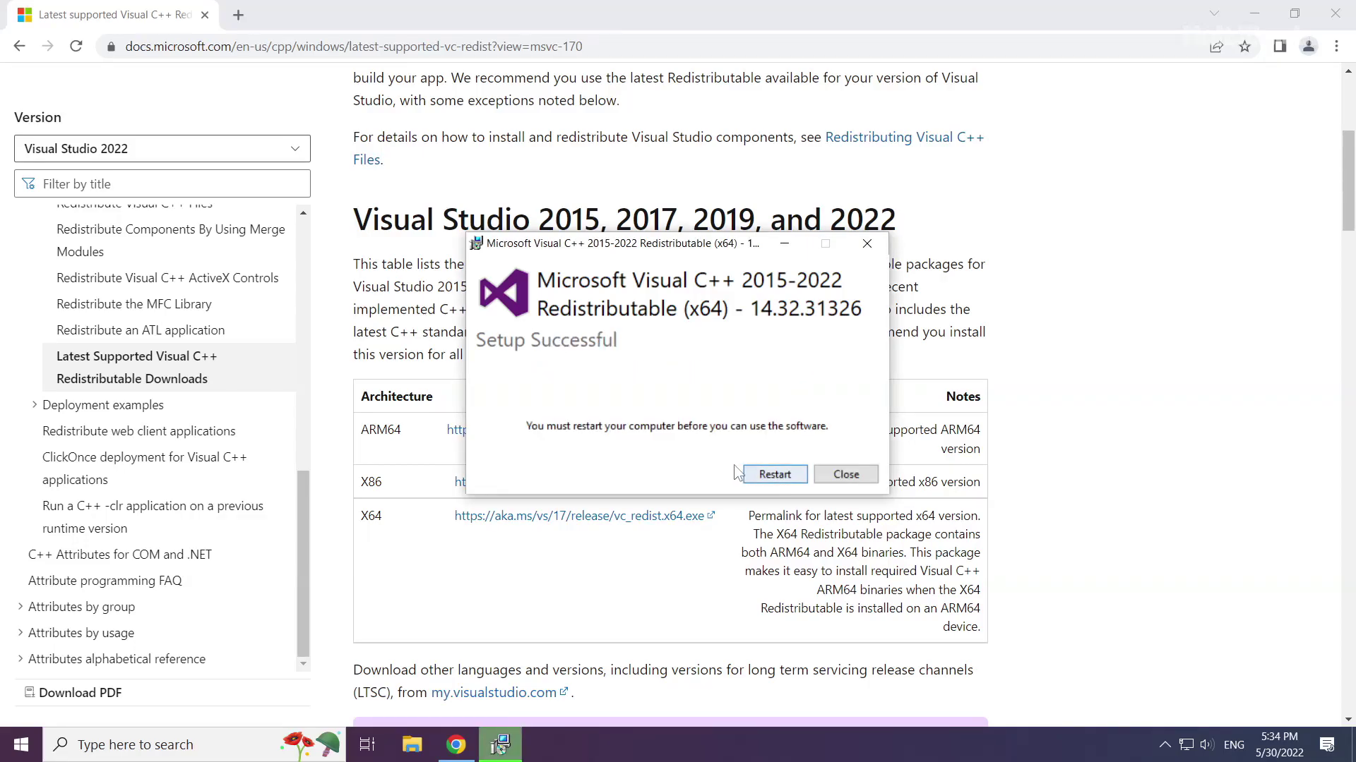
left_click(851, 480)
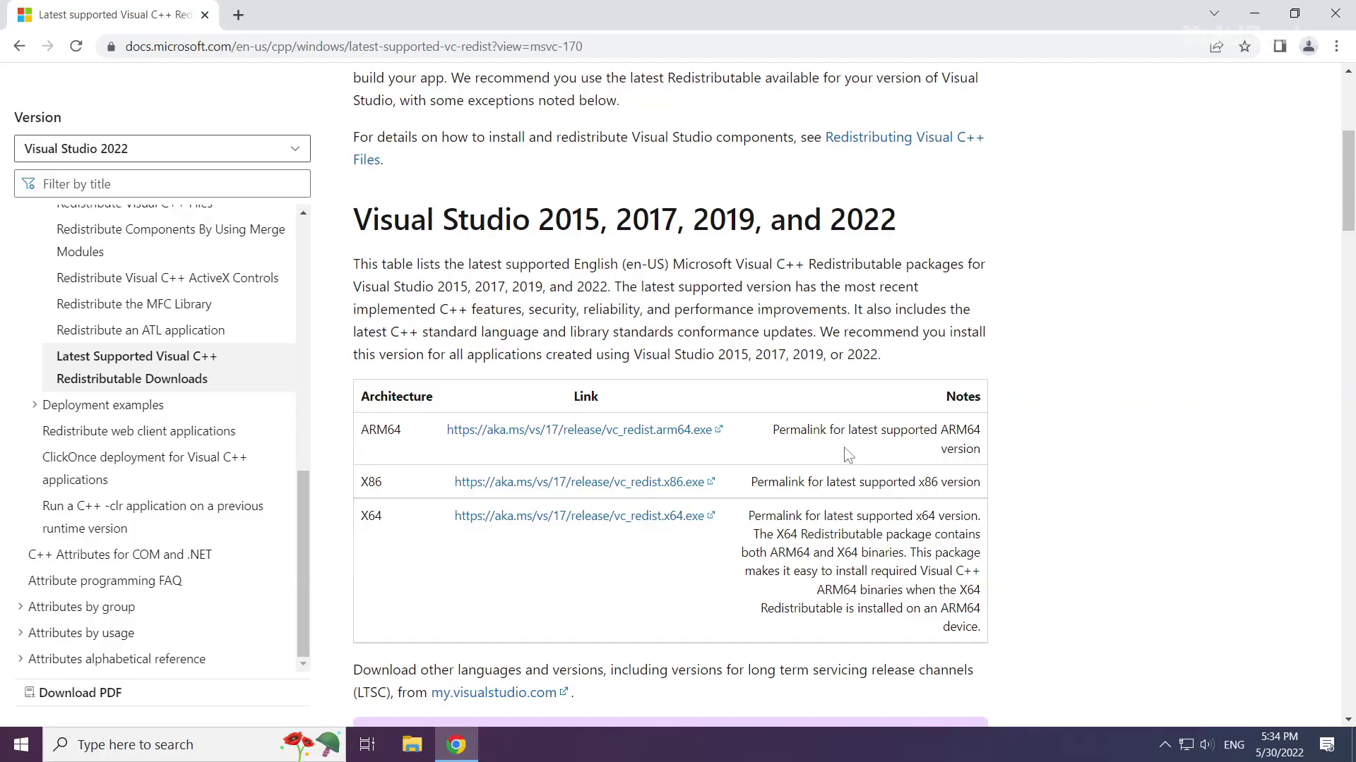
left_click(1336, 16)
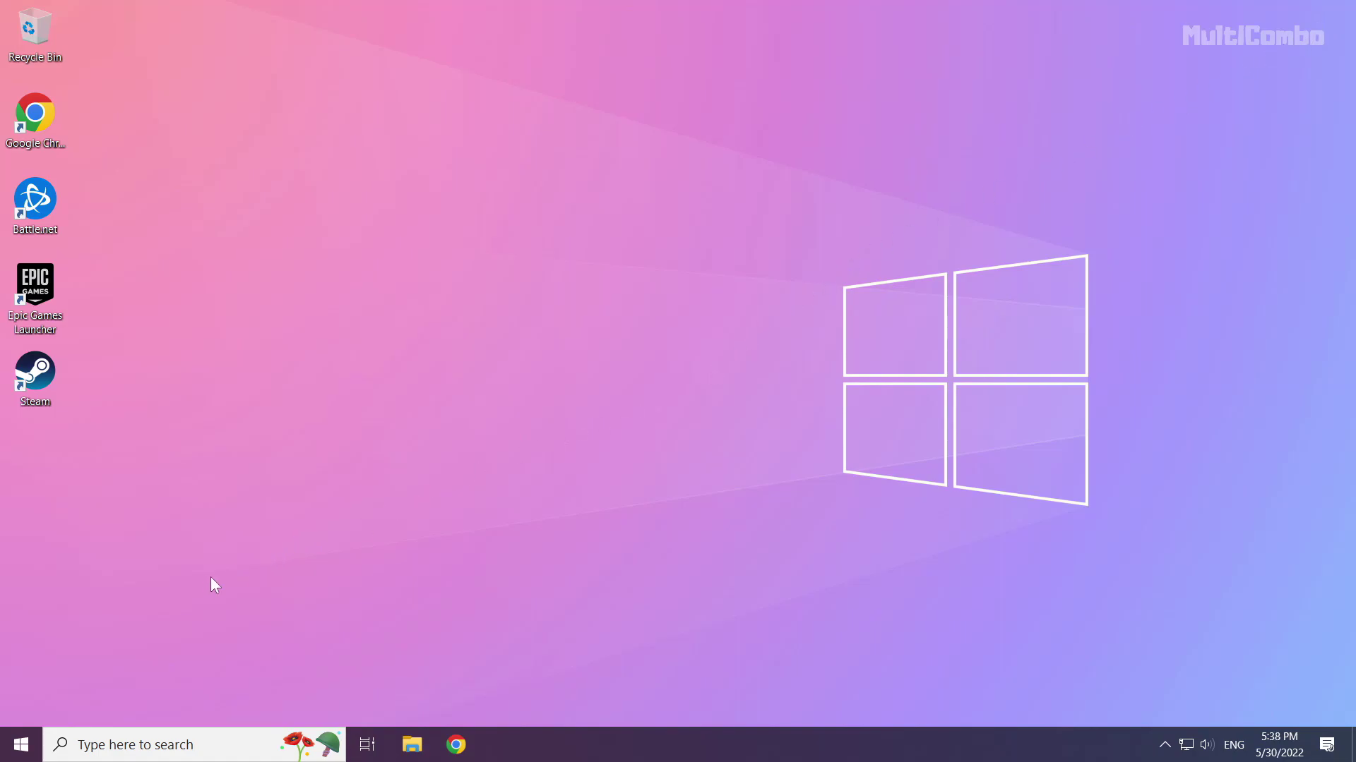
Open Task Manager from the Start button's context menu and show its Startup apps list.
right_click(23, 754)
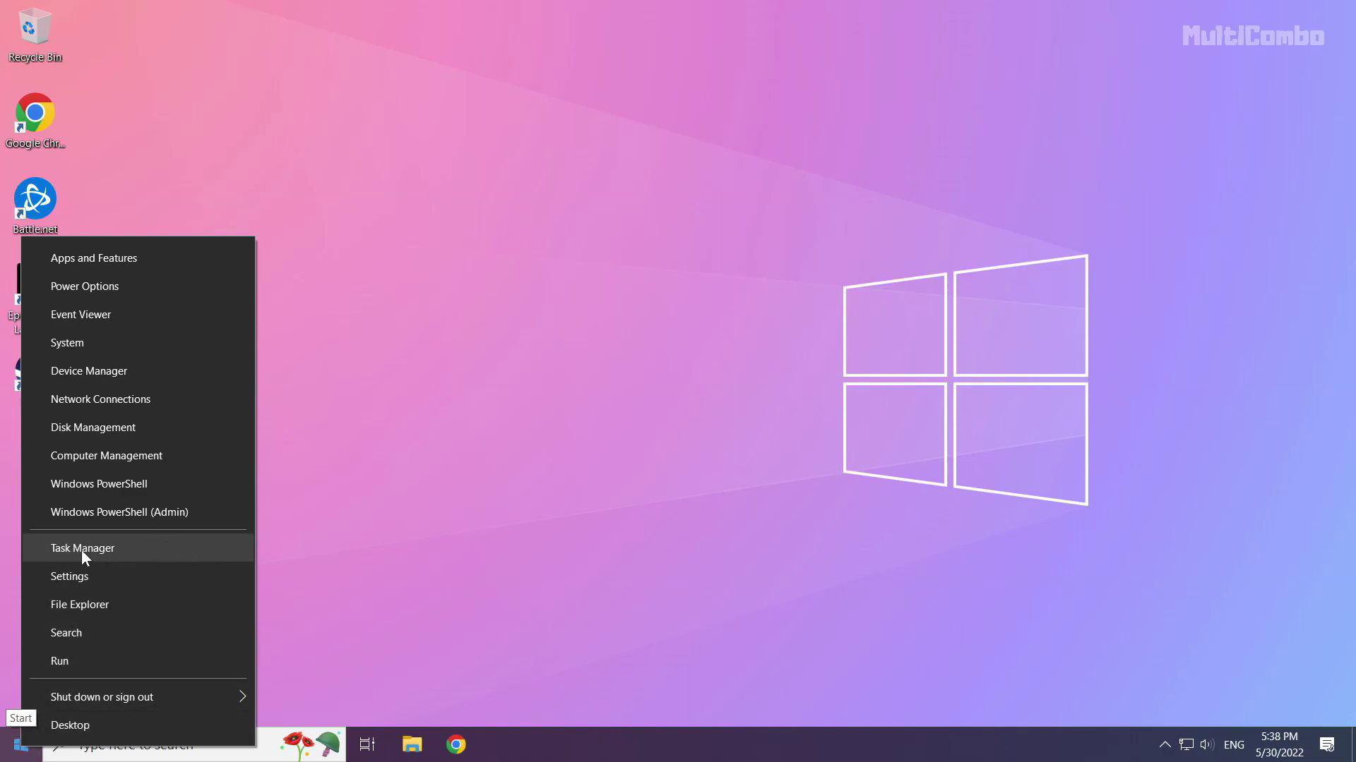
left_click(122, 547)
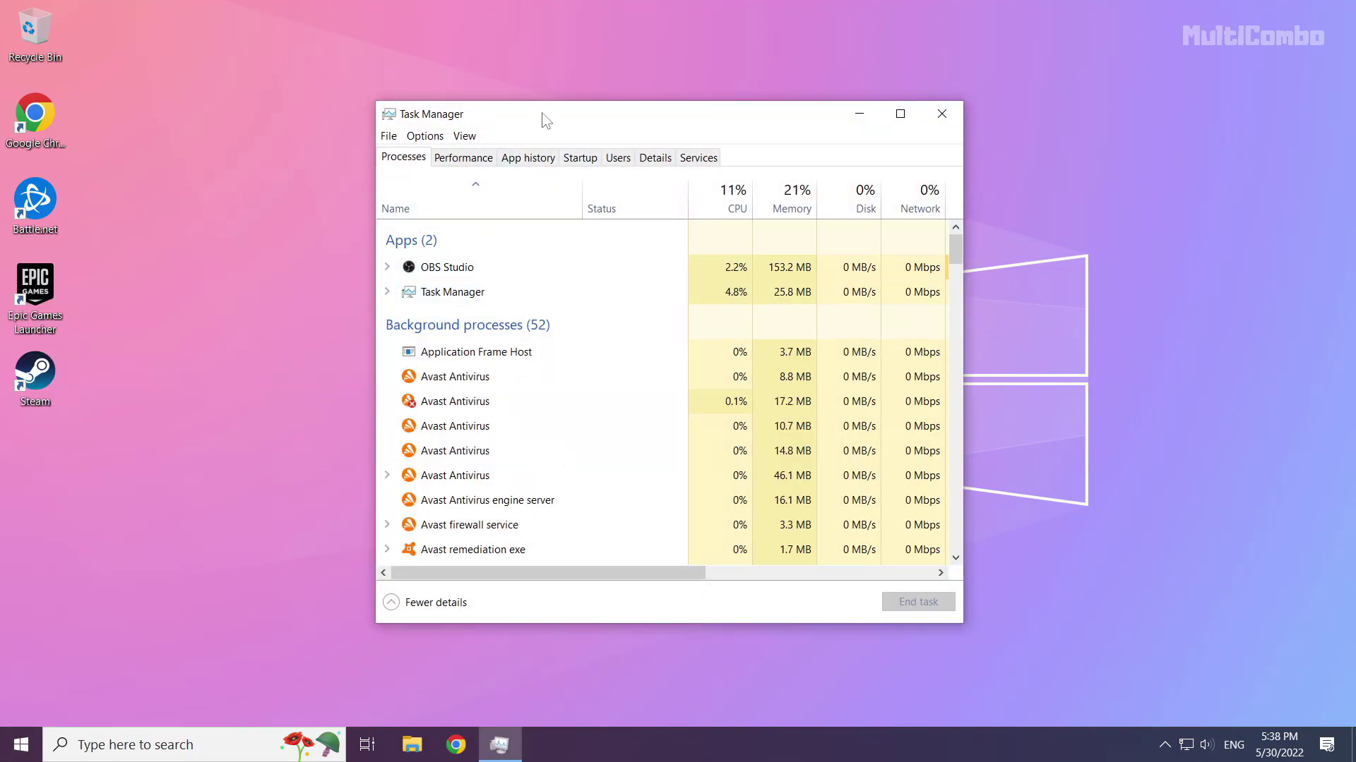
left_click(583, 163)
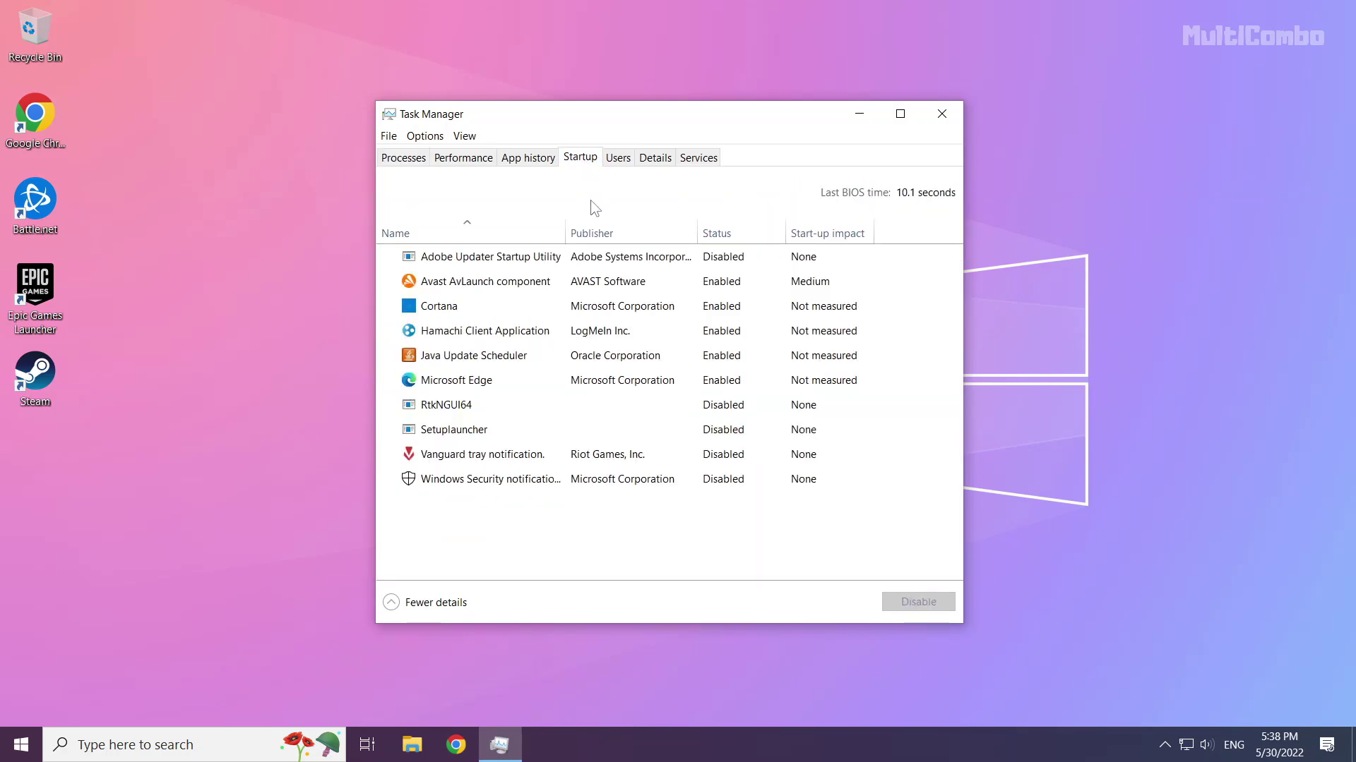
Disable Microsoft Edge, Java Update Scheduler, Hamachi Client Application and Cortana at startup, then close Task Manager.
left_click(514, 381)
left_click(911, 609)
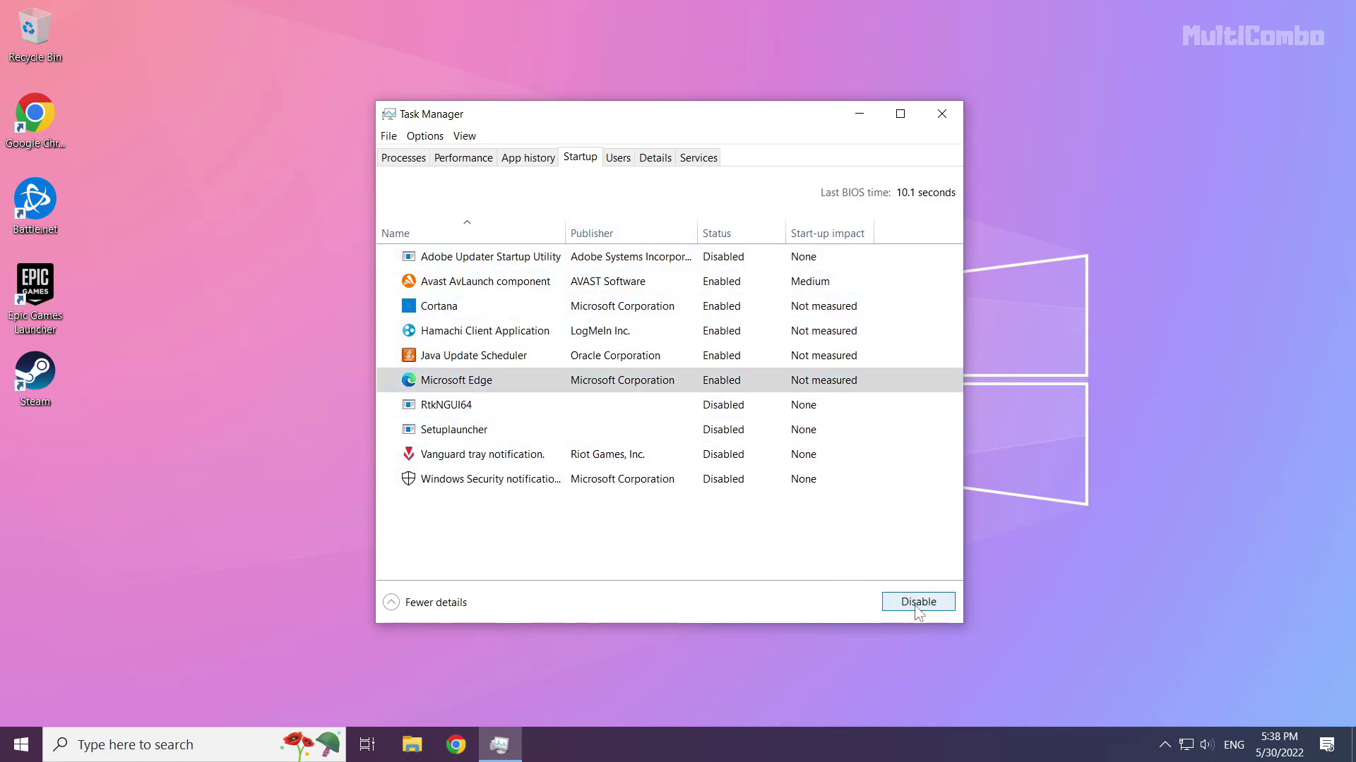
left_click(538, 363)
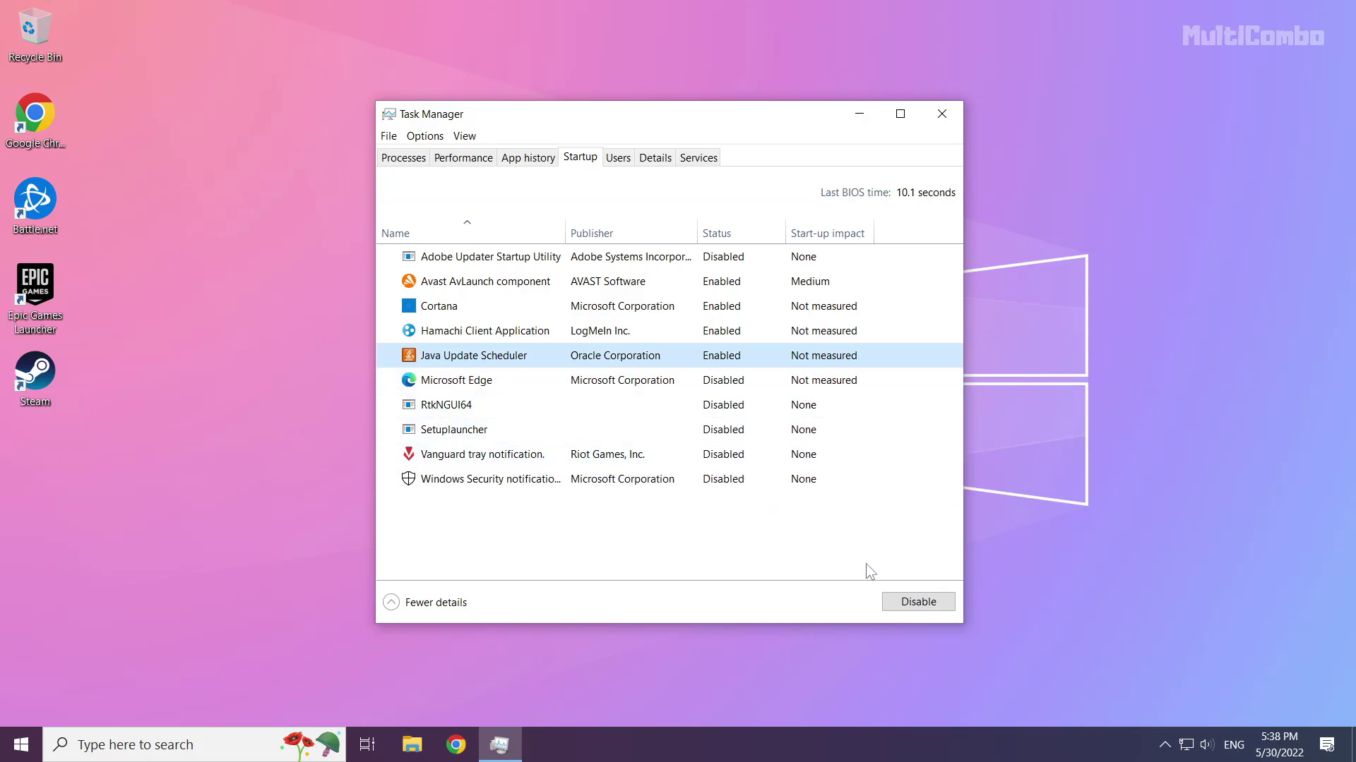
left_click(920, 602)
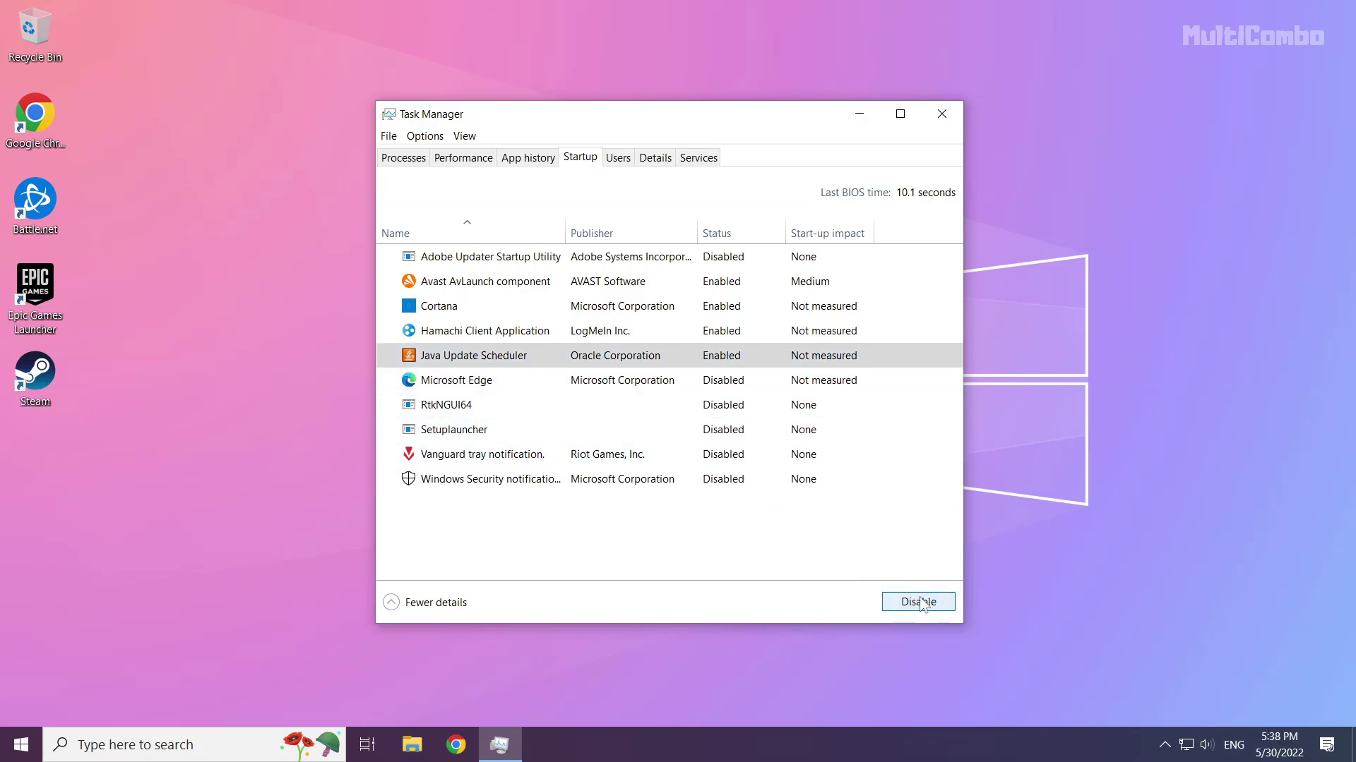
left_click(580, 333)
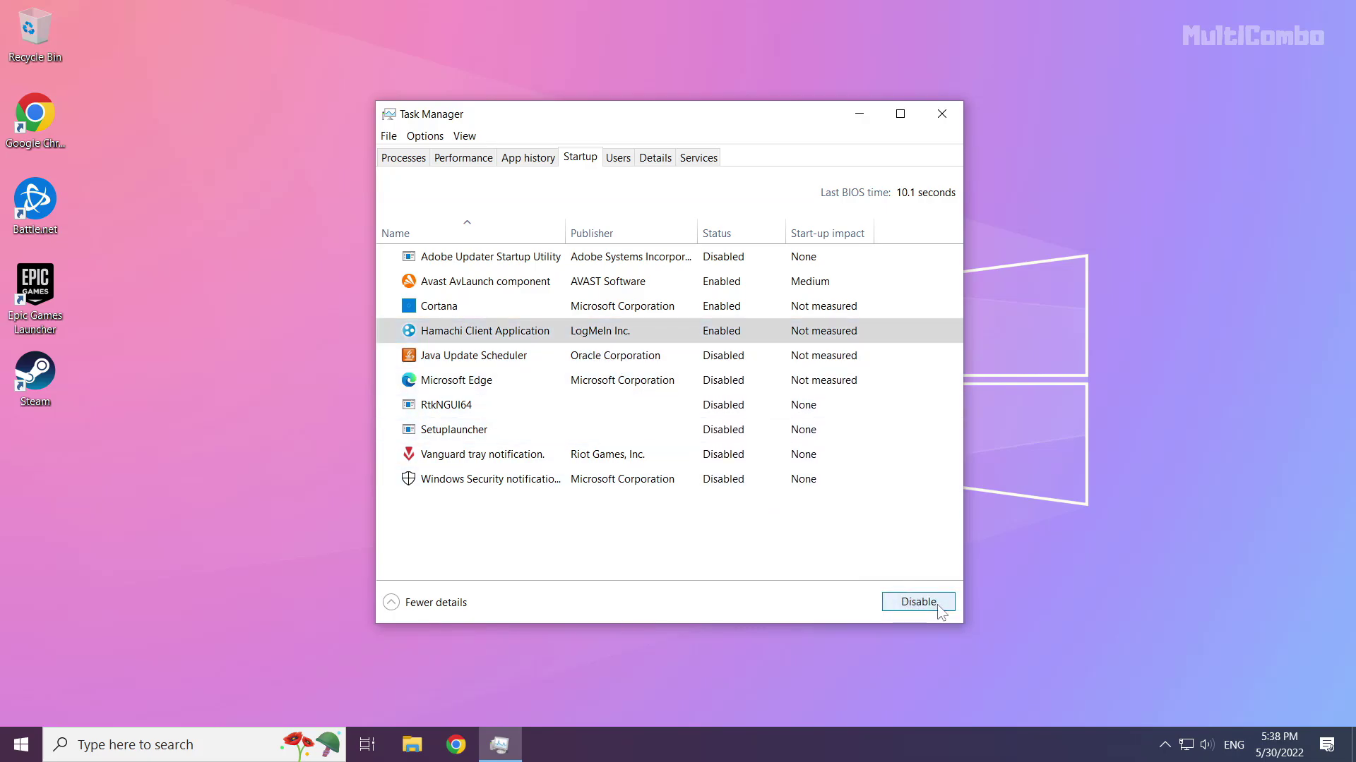
left_click(937, 606)
left_click(653, 313)
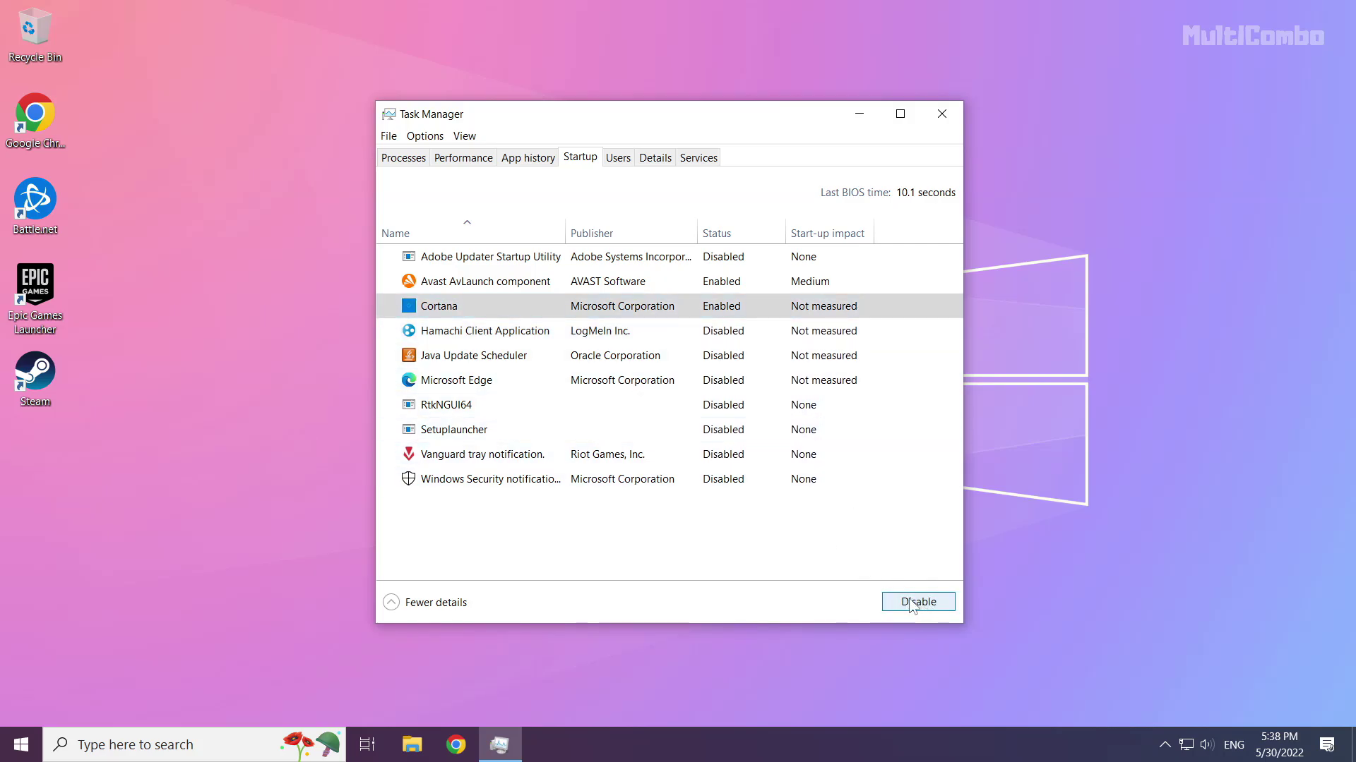
left_click(920, 605)
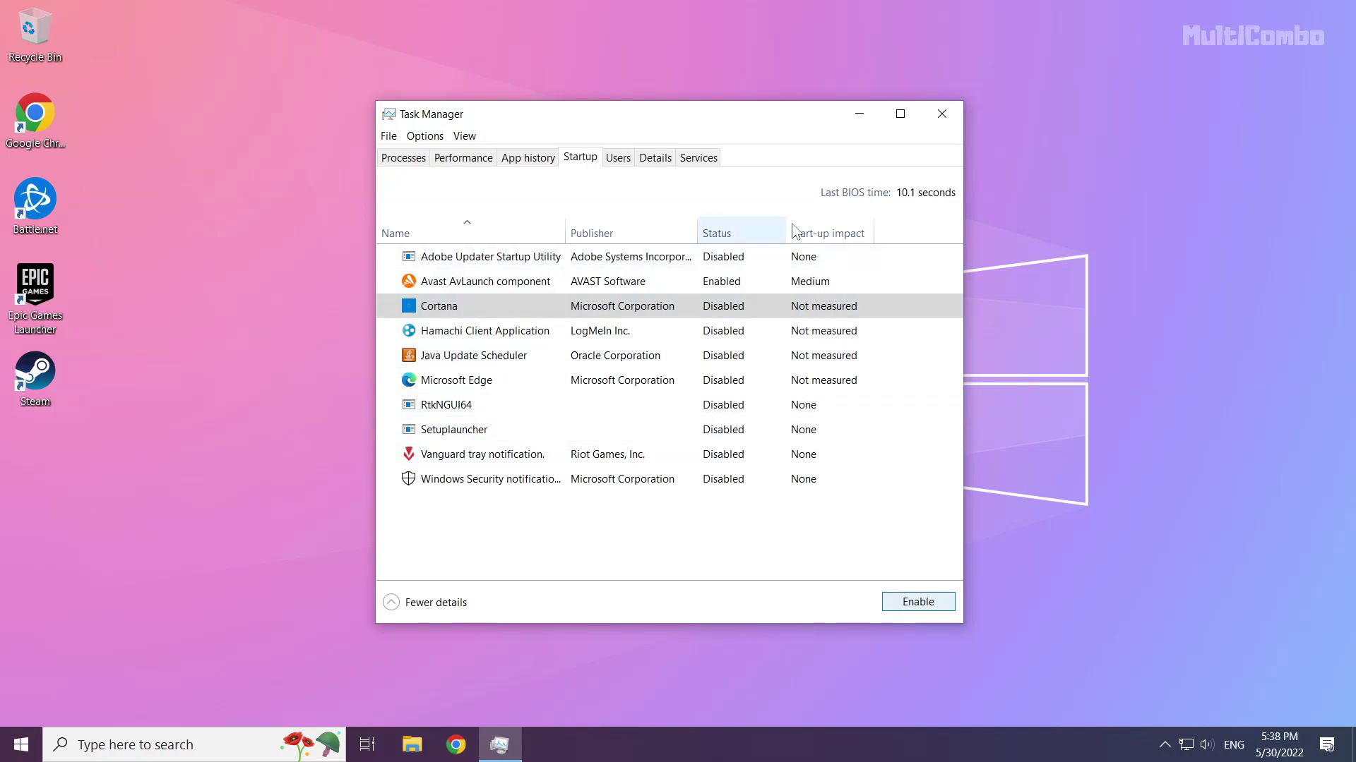
left_click(943, 115)
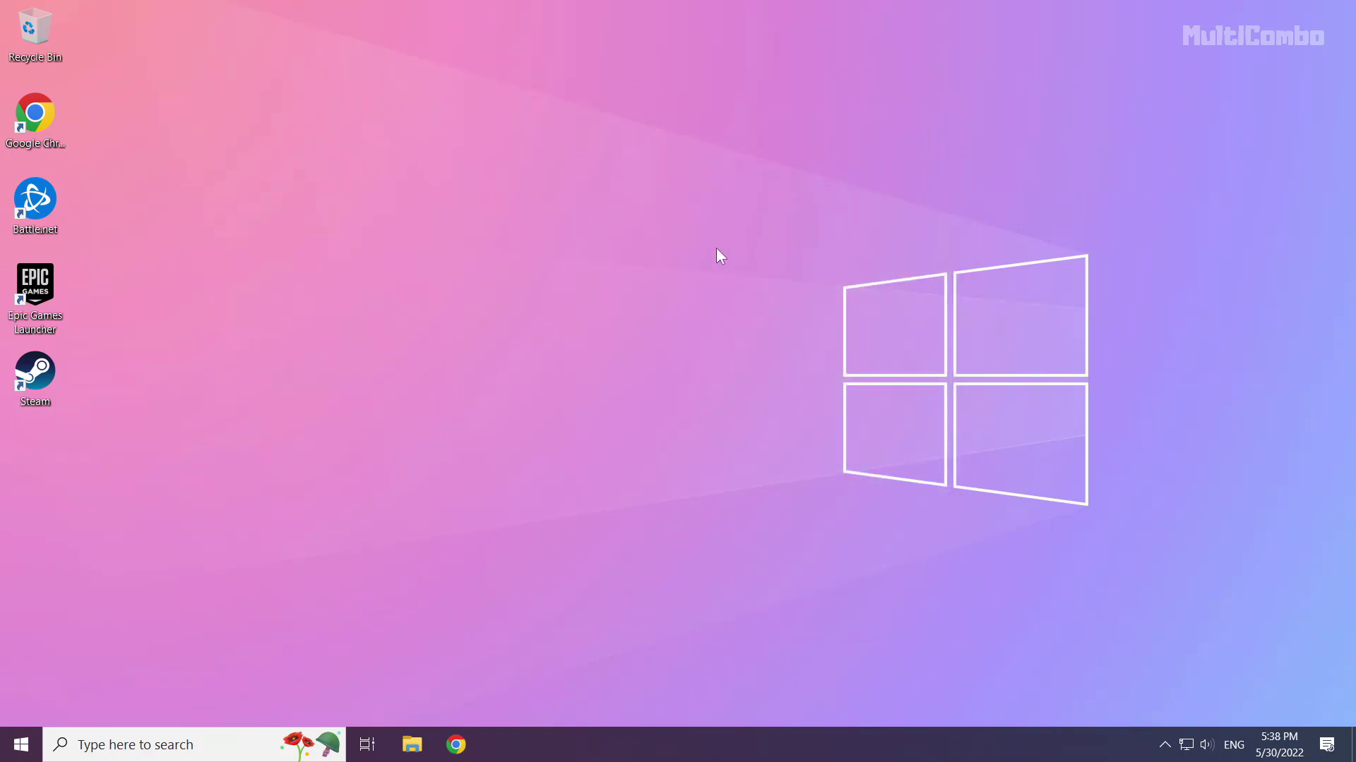
Open the Start menu's Power button to list Sleep, Shut down and Restart.
left_click(24, 746)
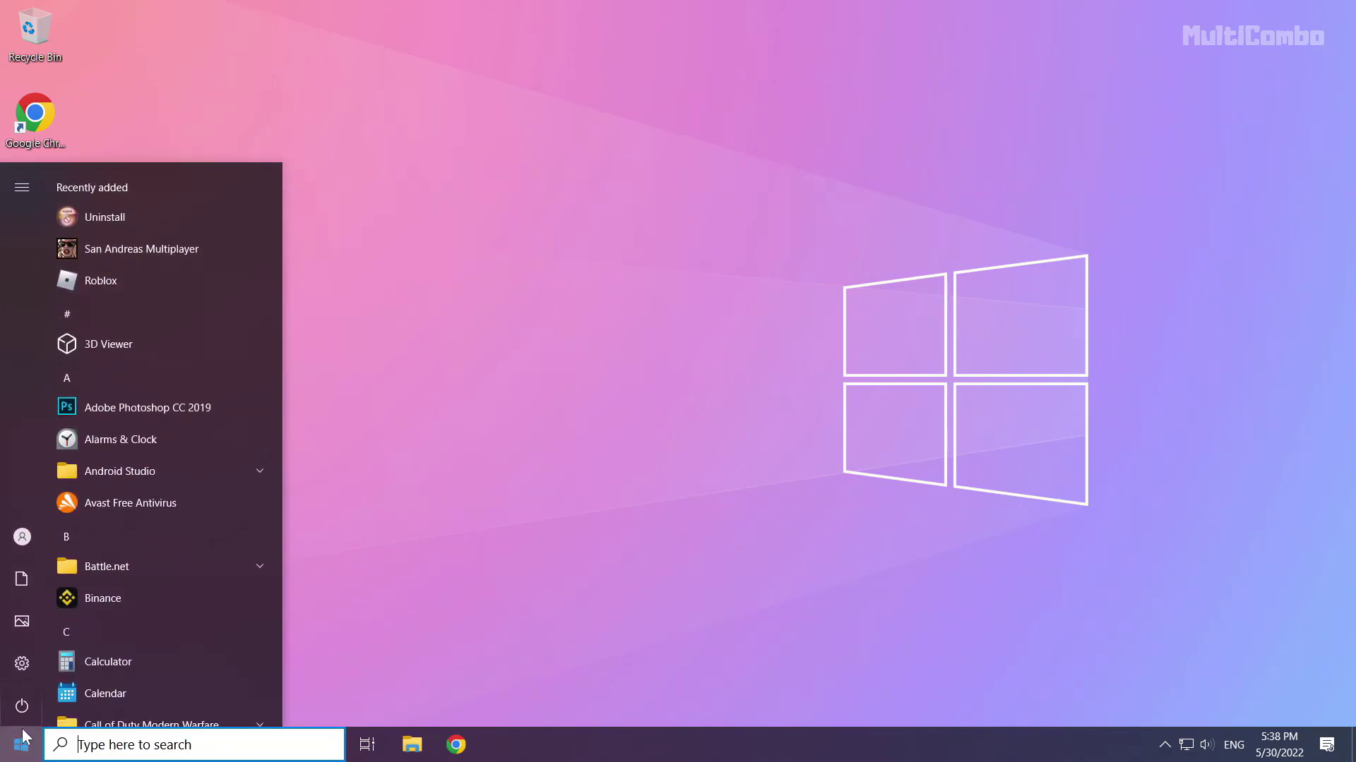
left_click(22, 706)
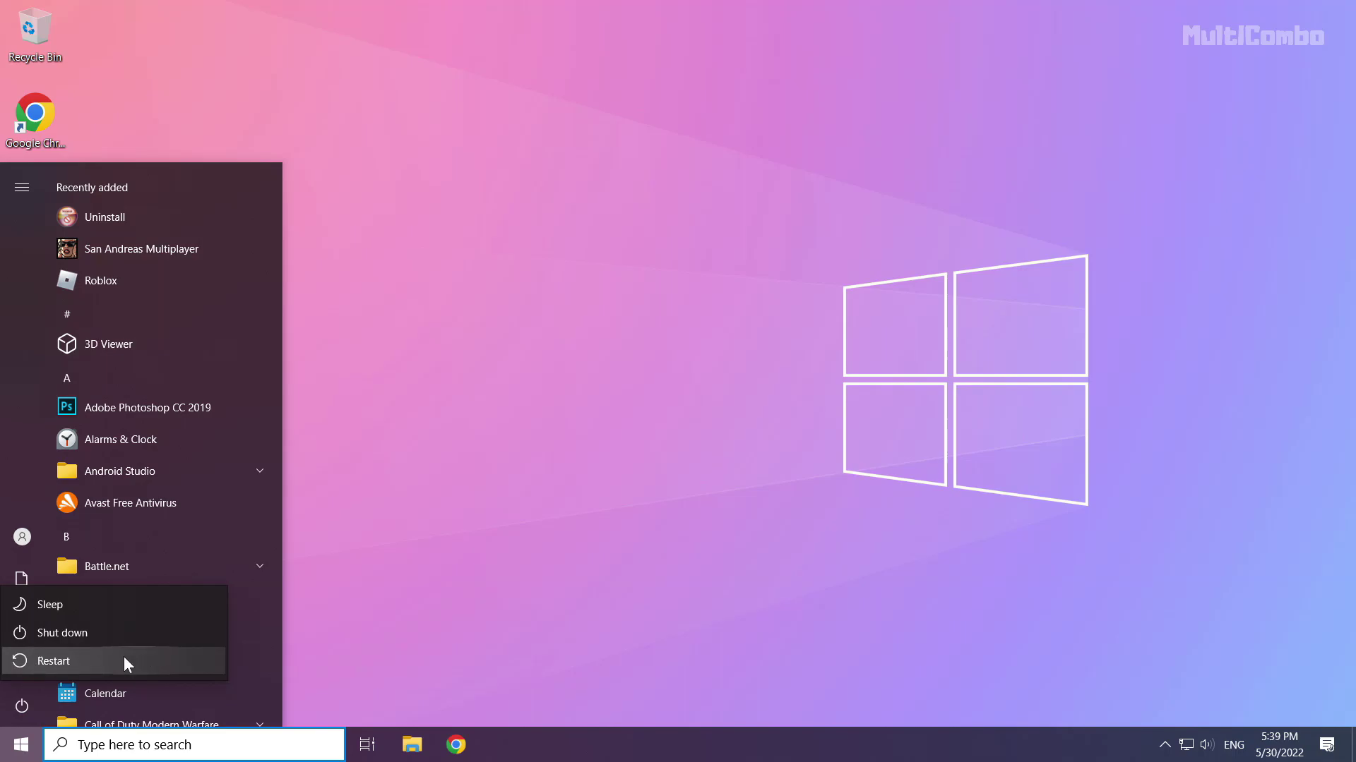